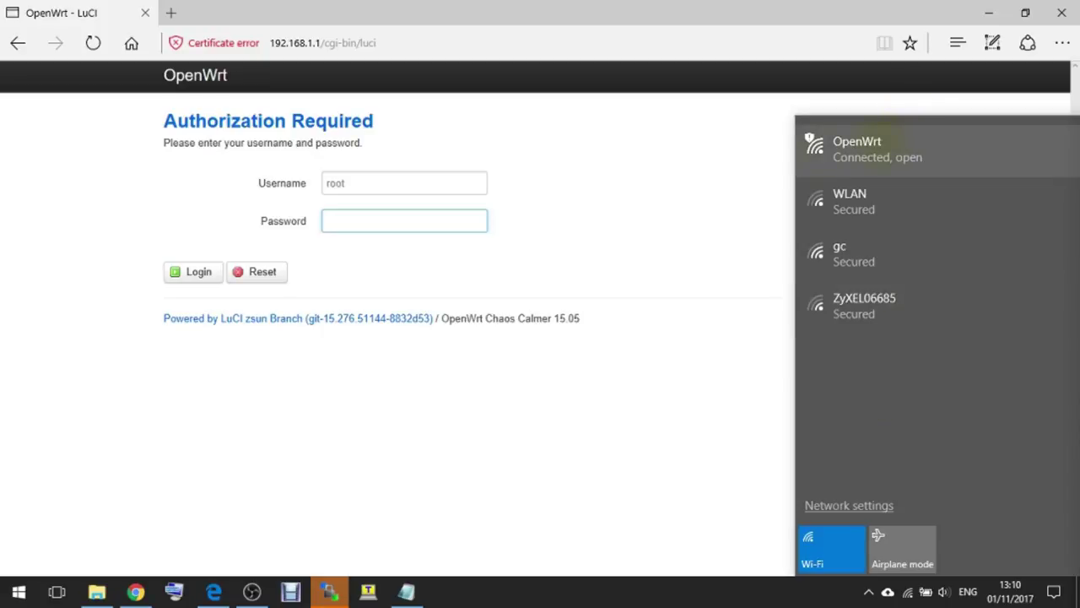
- Log in to the card reader's LuCI web admin with the root password
{"action": "left_click", "coordinate": [453, 222]}
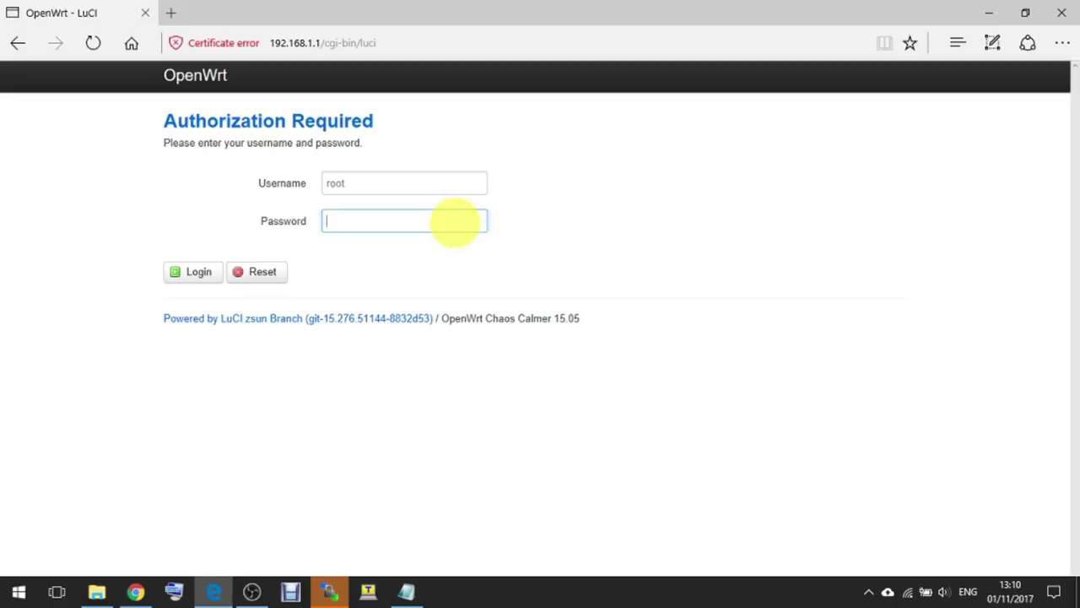
{"action": "type", "text": "root"}
{"action": "key", "text": "Return"}
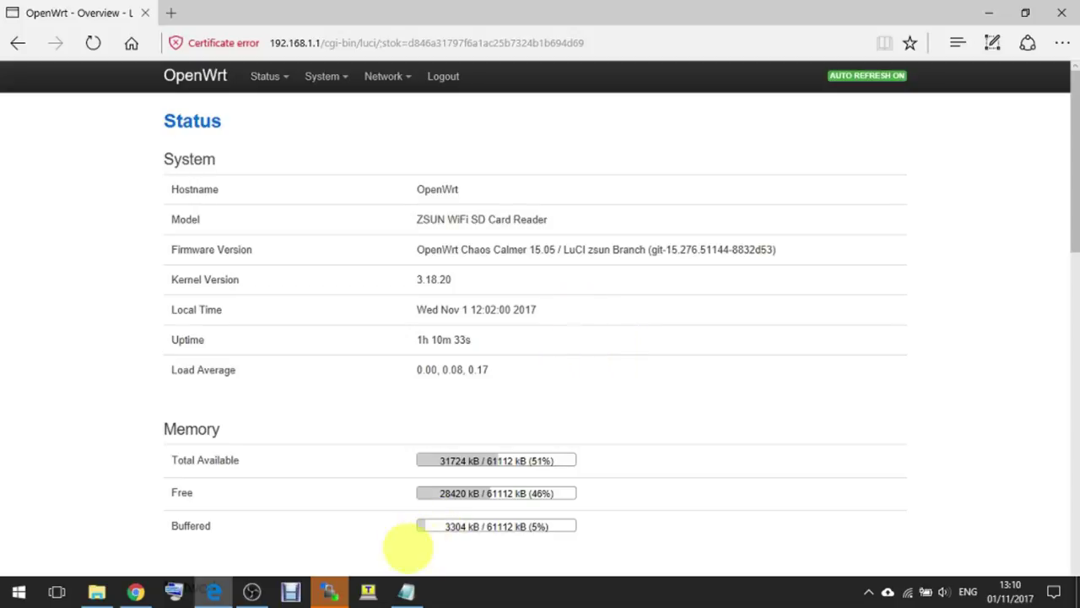
- Open an SSH session to 192.168.1.1 in Tera Term and log in as root
{"action": "left_click", "coordinate": [368, 590]}
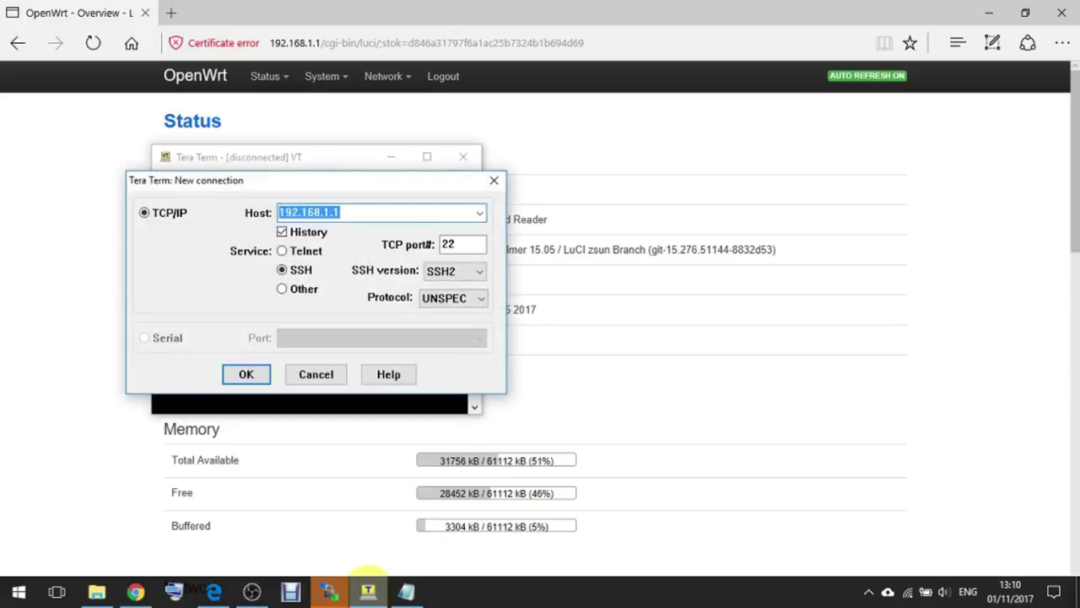
{"action": "left_click", "coordinate": [254, 377]}
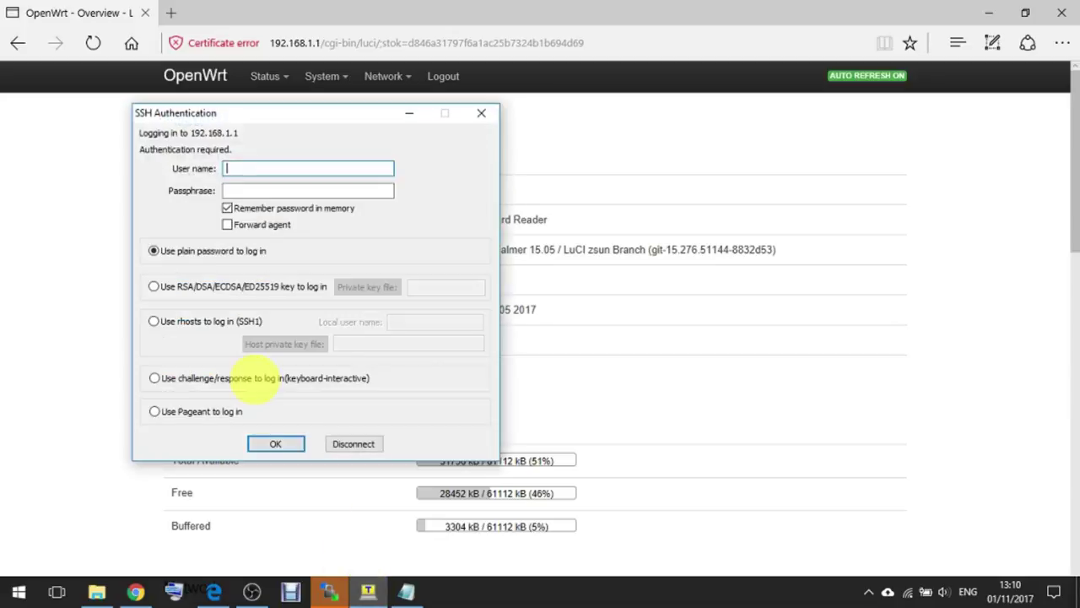
{"action": "type", "text": "root"}
{"action": "key", "text": "Tab"}
{"action": "type", "text": "root"}
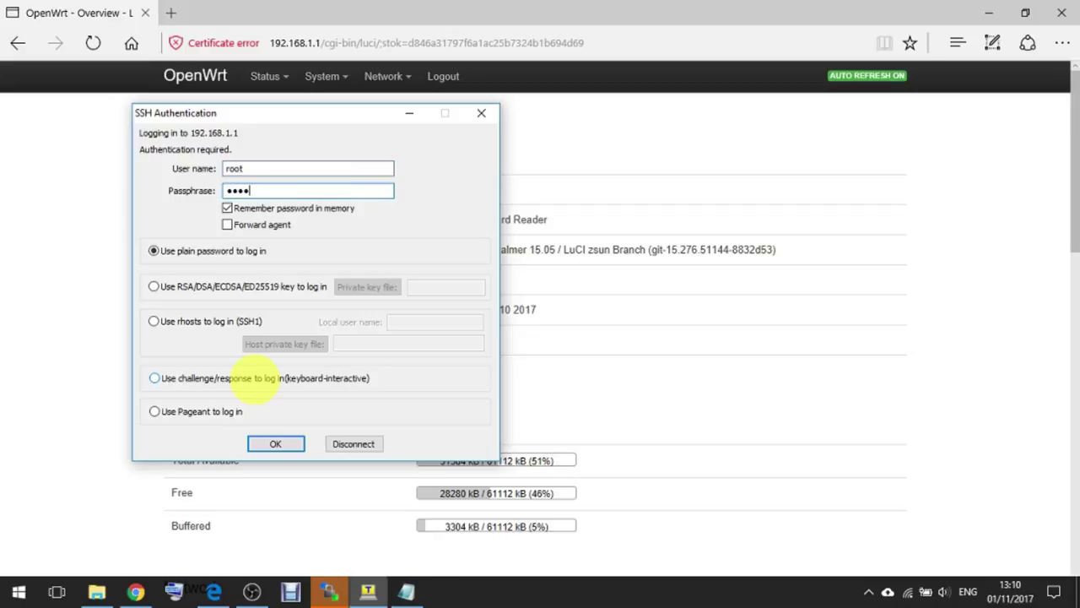
{"action": "left_click", "coordinate": [275, 442]}
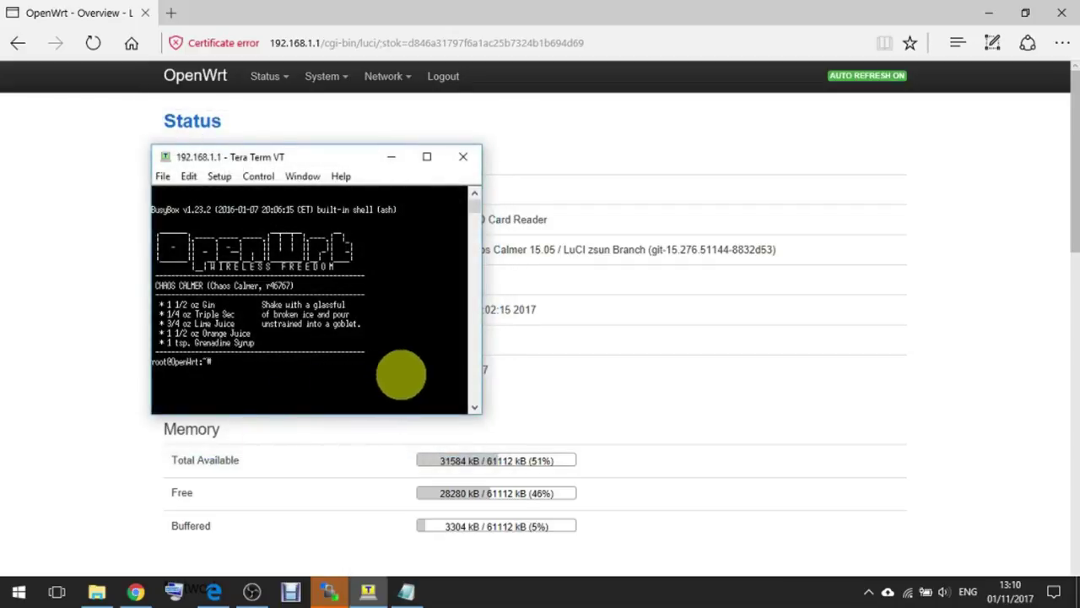
- Run lsusb, then rerun it after plugging in the camera so the Canon device is listed
{"action": "type", "text": "lsus"}
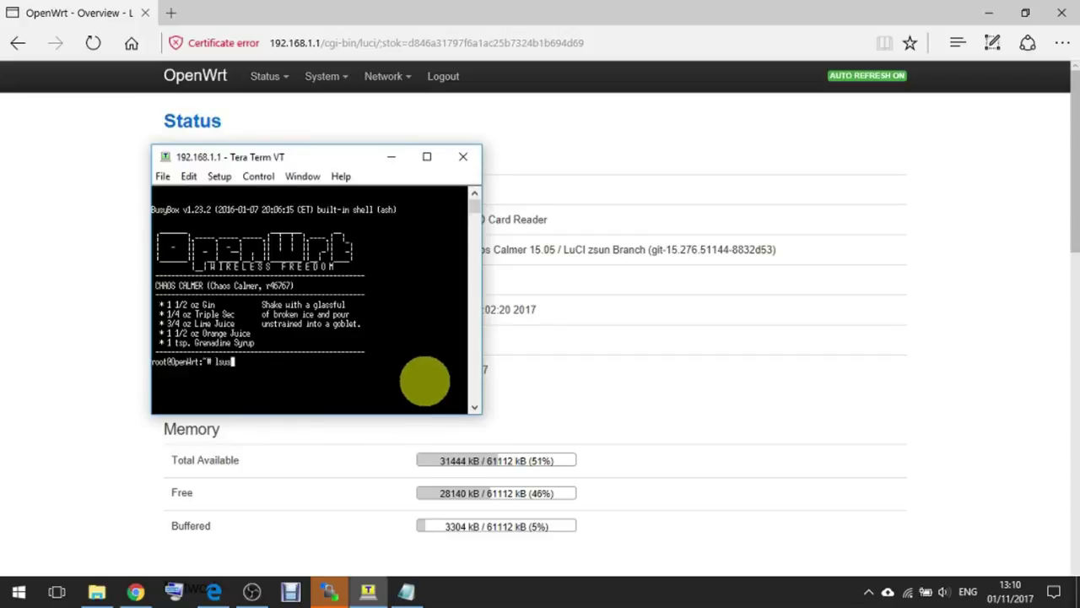
{"action": "type", "text": "b"}
{"action": "key", "text": "Return"}
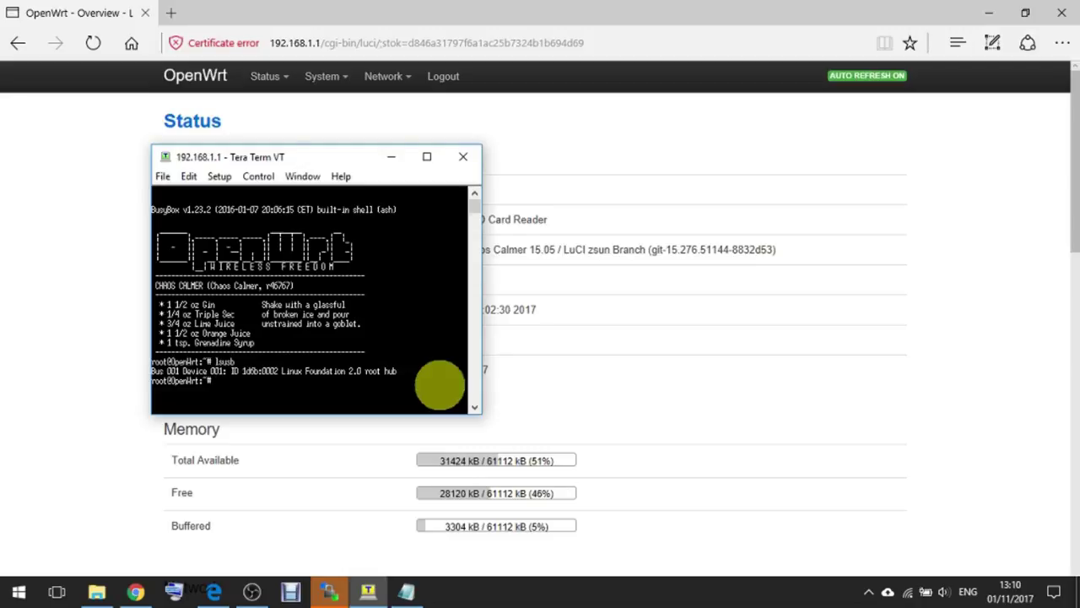
{"action": "key", "text": "Up"}
{"action": "key", "text": "Return"}
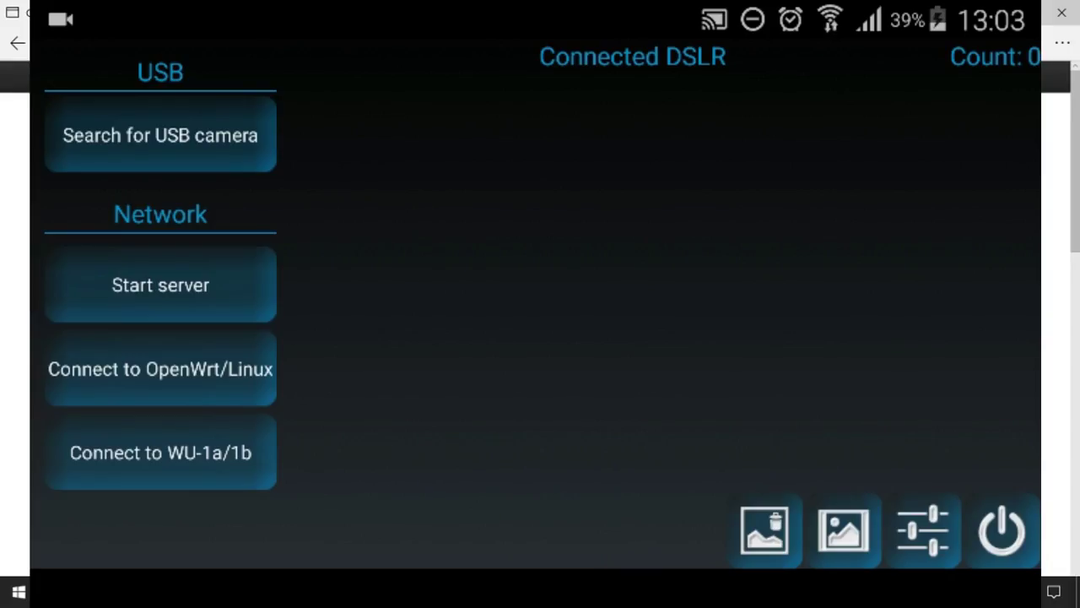
- Connect DSLR Dashboard to the OpenWrt server at 192.168.1.1 and turn on the camera's live view
{"action": "left_click", "coordinate": [172, 386]}
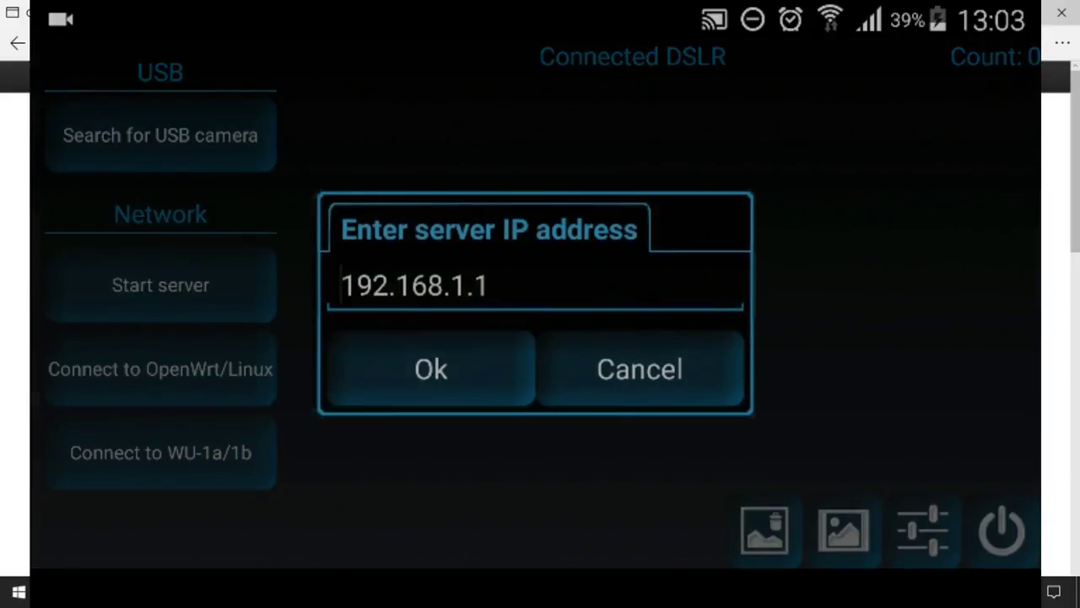
{"action": "left_click", "coordinate": [470, 371]}
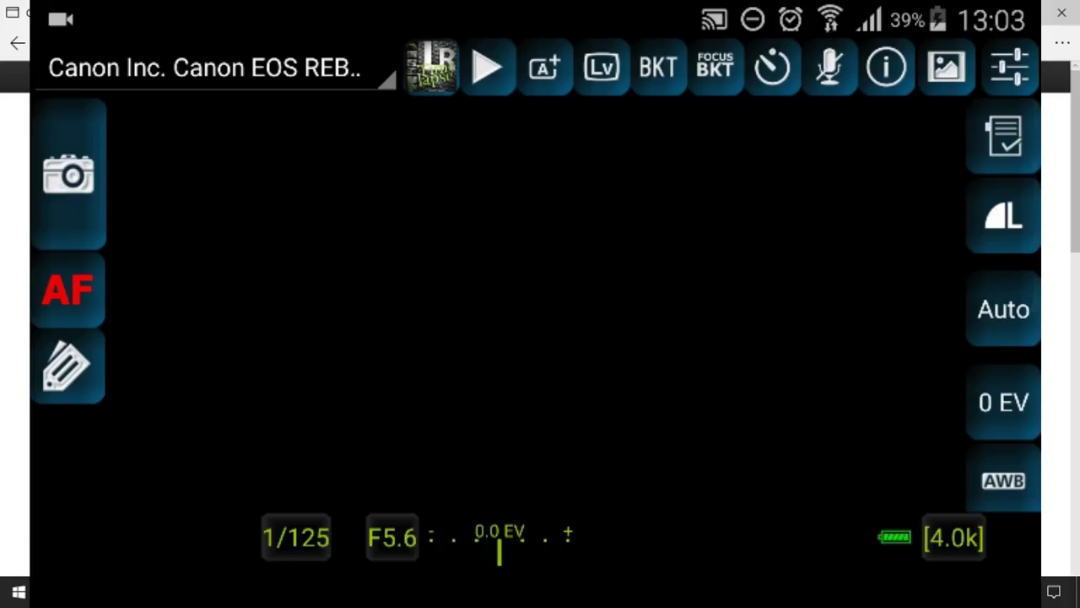
{"action": "left_click", "coordinate": [604, 79]}
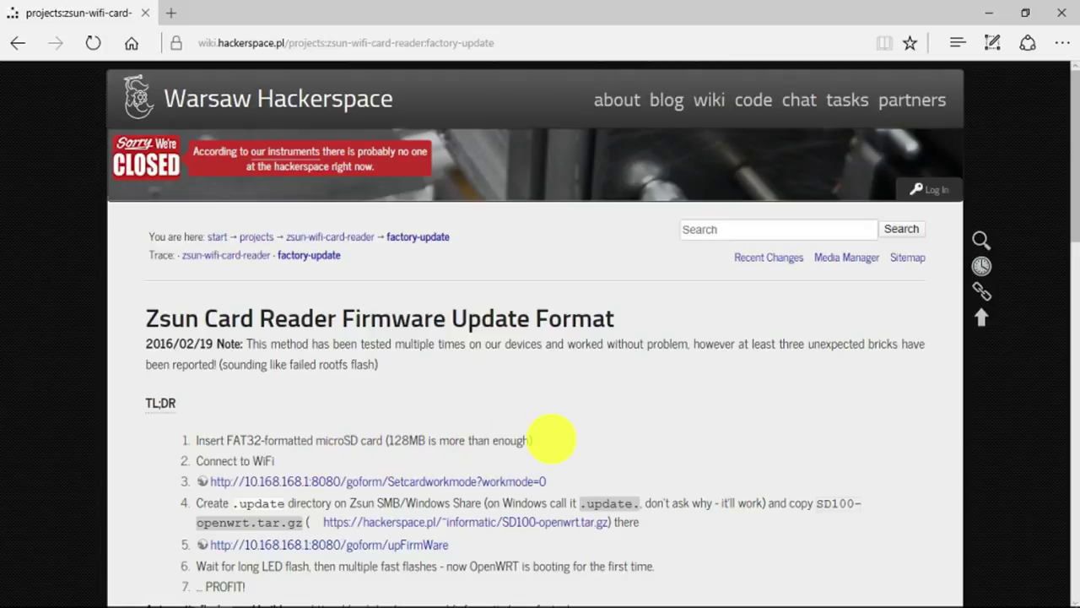
- Join the open zsun-sd7F01DD85 Wi-Fi network from the taskbar network flyout
{"action": "mouse_move", "coordinate": [748, 595]}
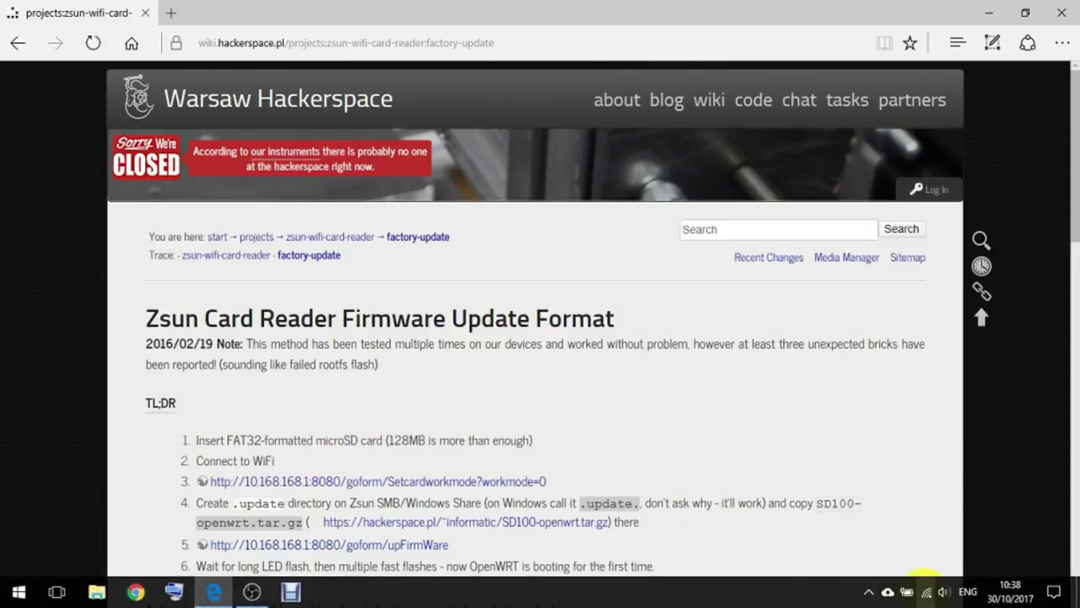
{"action": "left_click", "coordinate": [926, 591]}
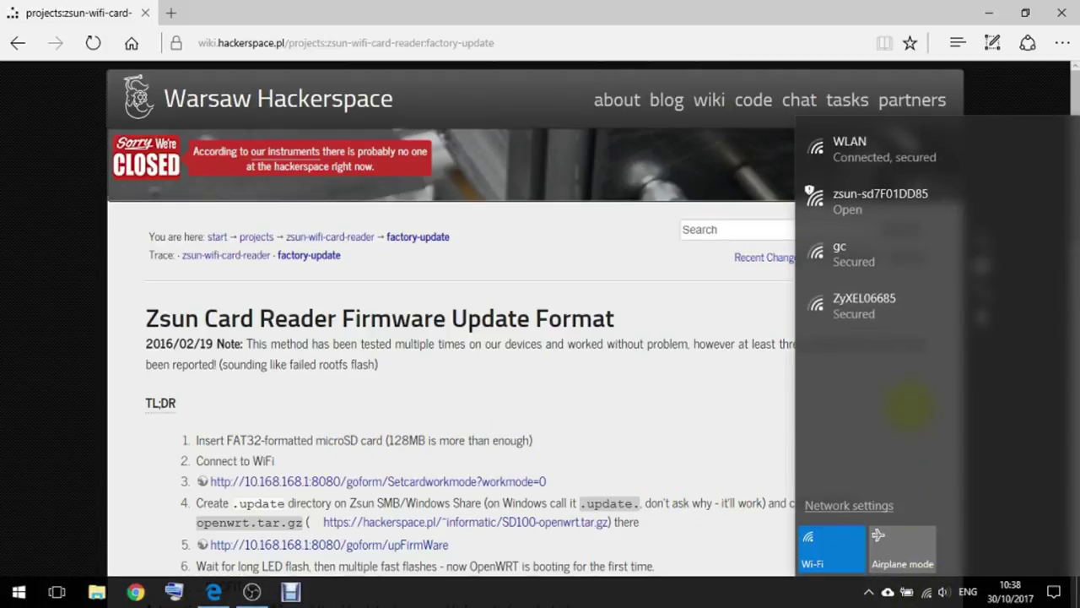
{"action": "left_click", "coordinate": [899, 201]}
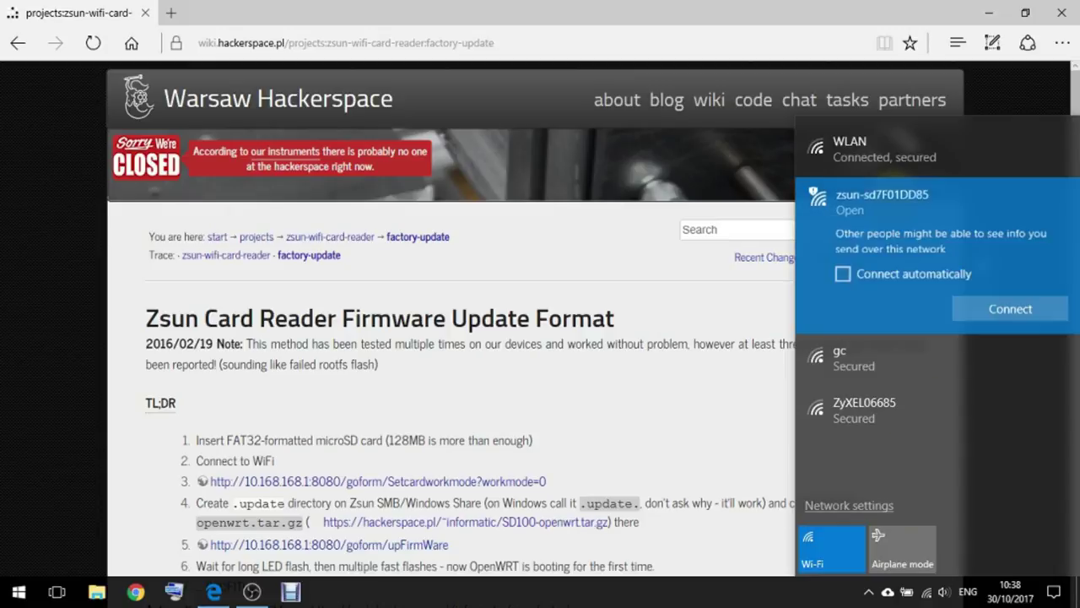
{"action": "left_click", "coordinate": [976, 310]}
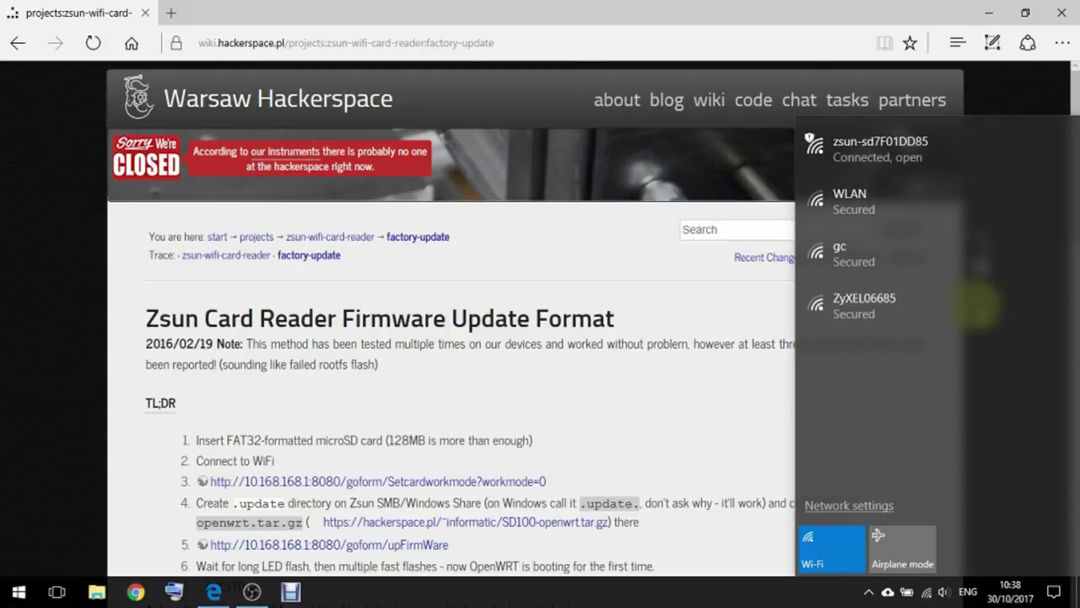
{"action": "left_click", "coordinate": [683, 399]}
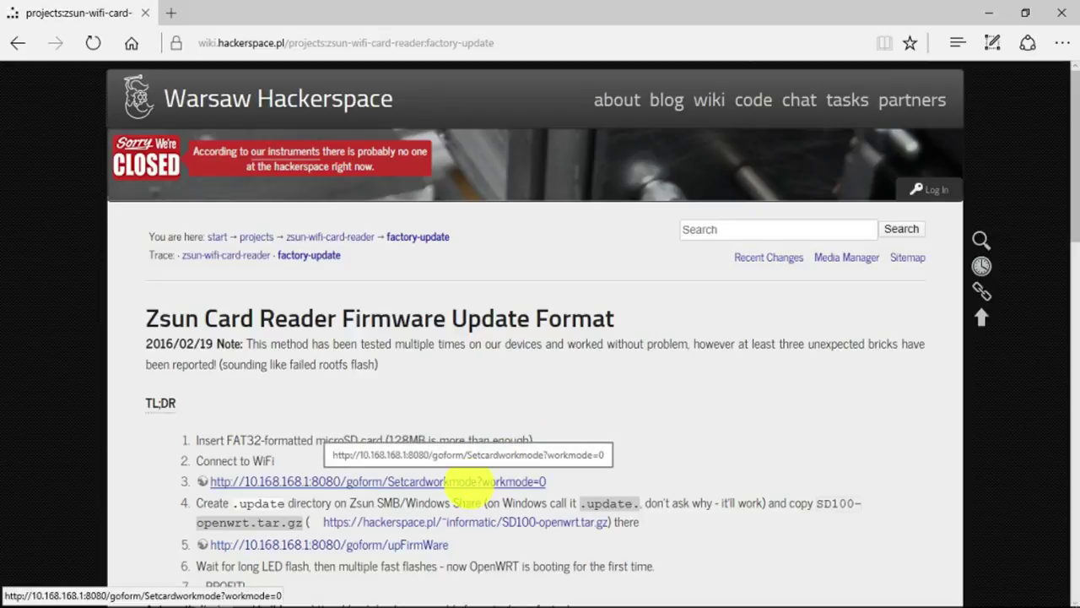
- Open the Setcardworkmode workmode=0 link in a new tab, then return to the wiki tab
{"action": "right_click", "coordinate": [466, 479]}
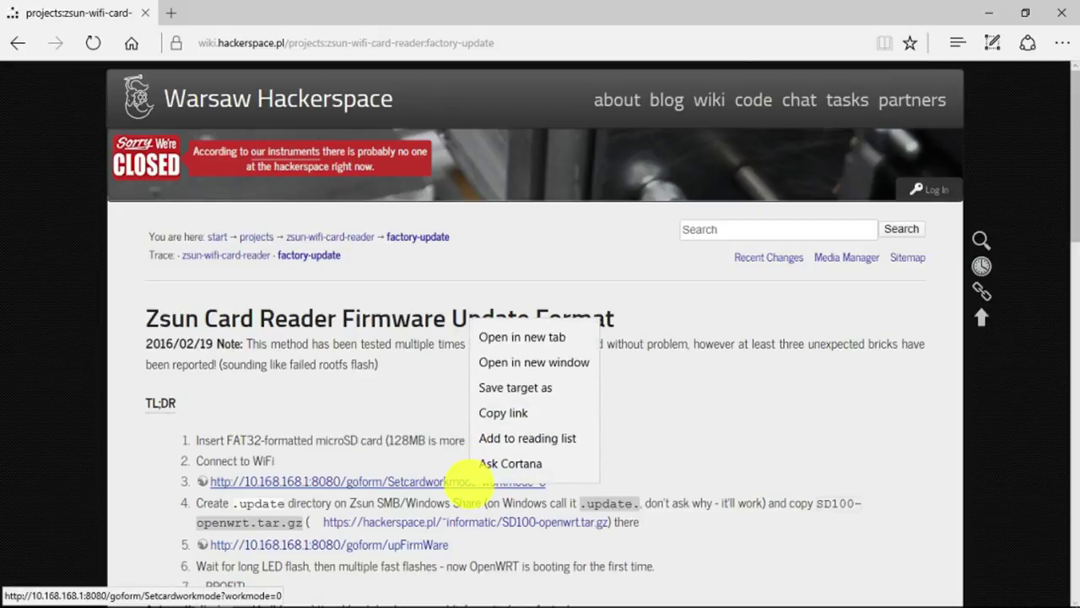
{"action": "left_click", "coordinate": [529, 337]}
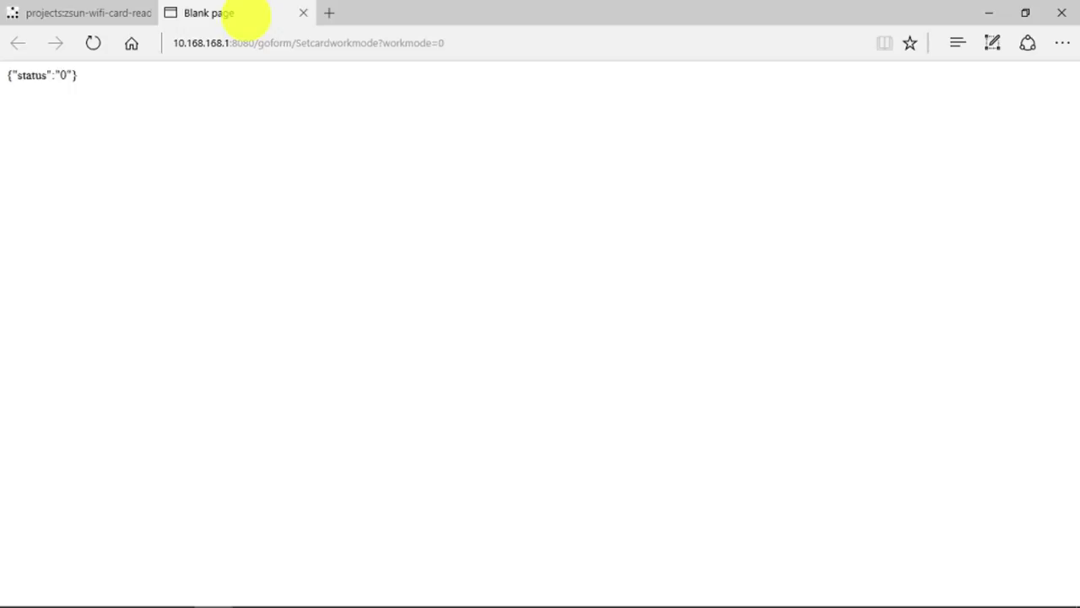
{"action": "key", "text": "ctrl+Tab"}
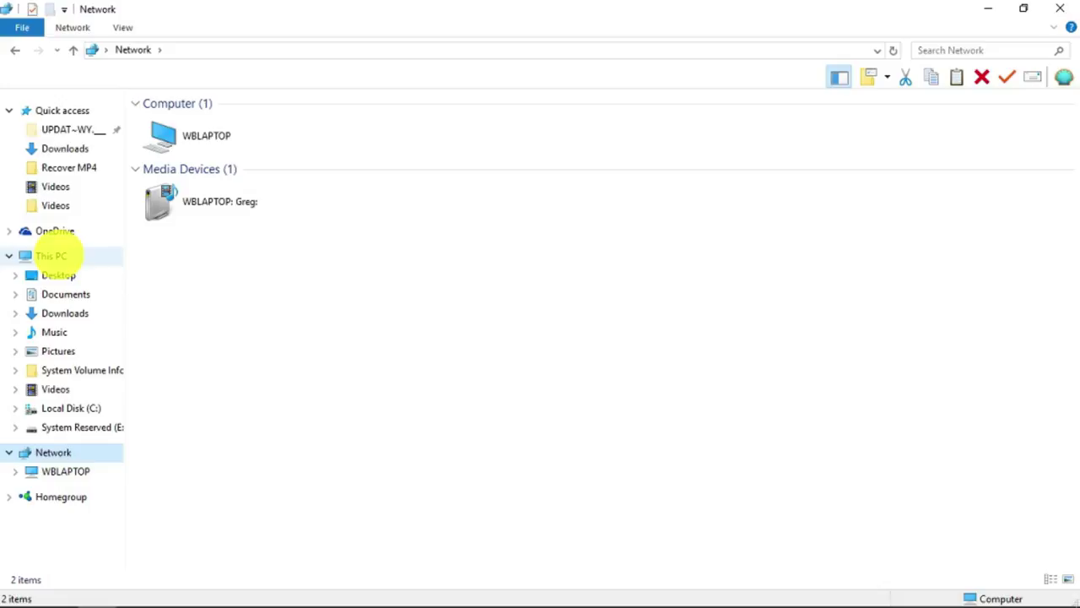
- Add \\10.168.168.1\public as a network location under This PC, keeping the suggested name, and open it
{"action": "right_click", "coordinate": [57, 256]}
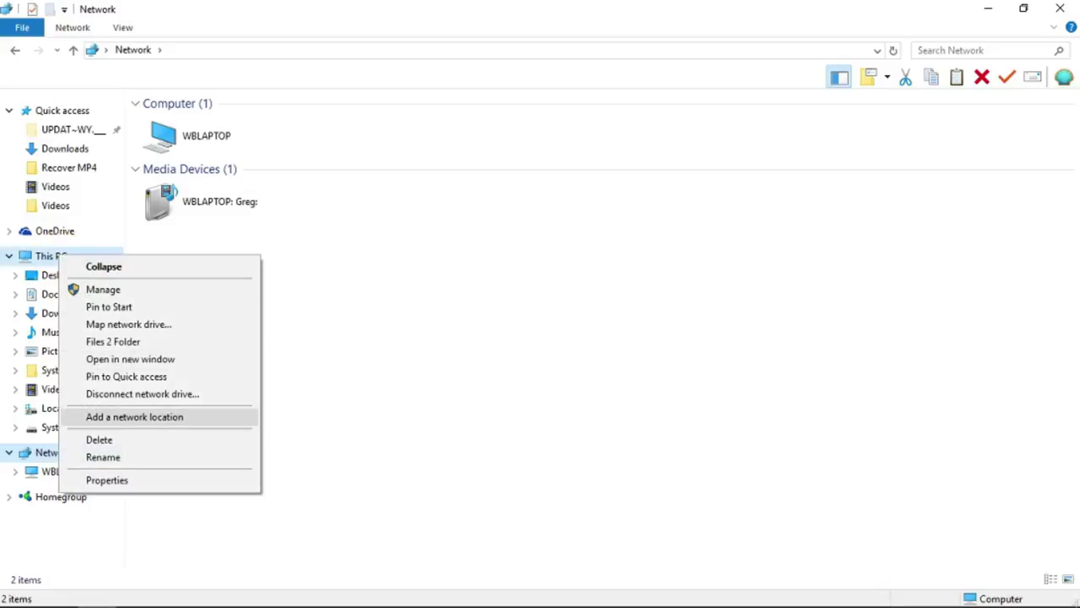
{"action": "left_click", "coordinate": [133, 417]}
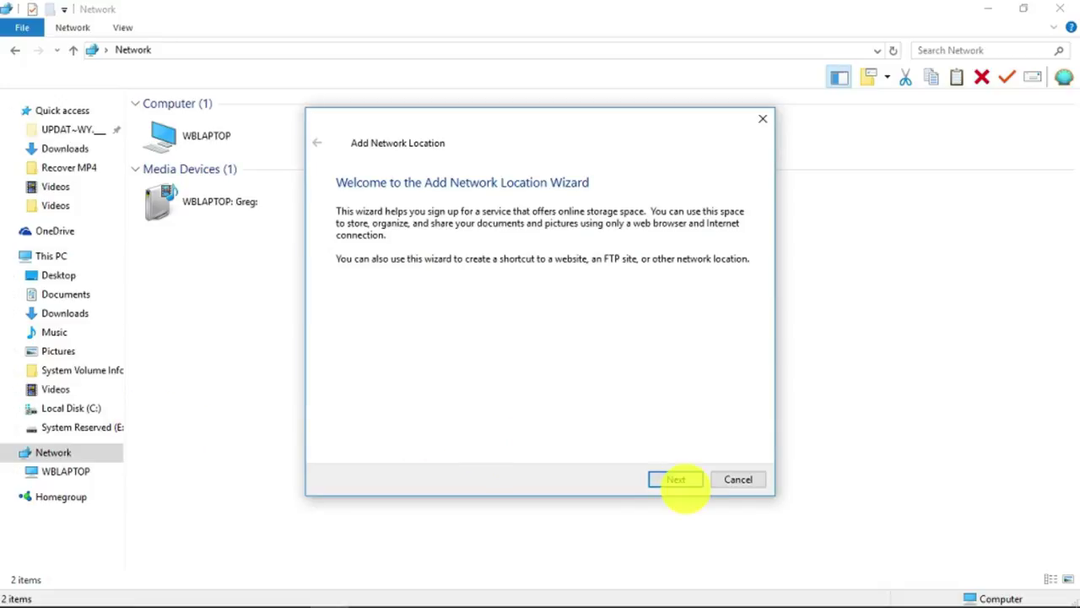
{"action": "left_click", "coordinate": [676, 478]}
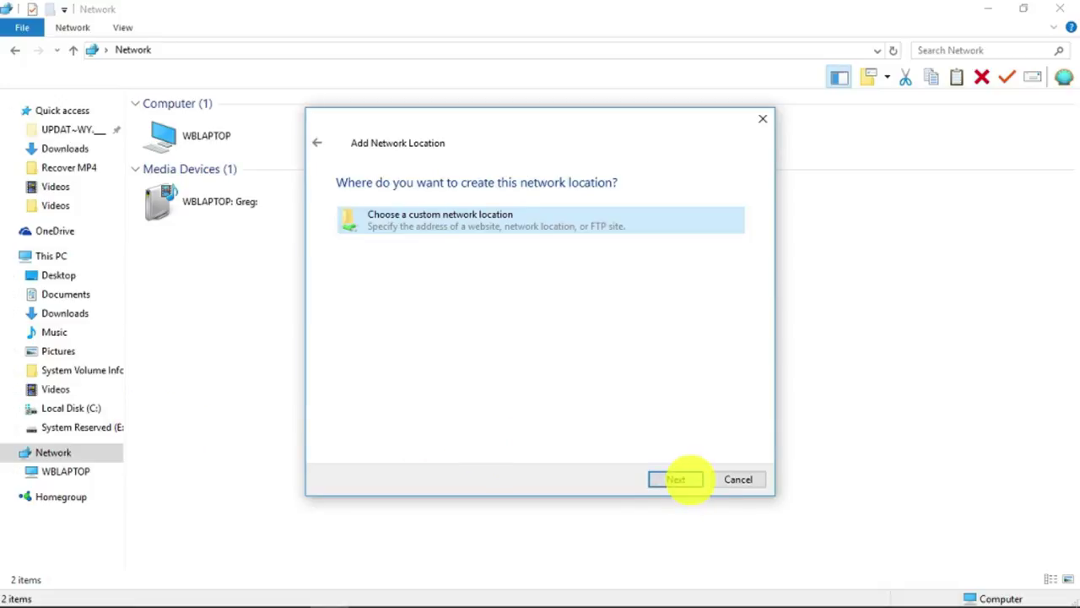
{"action": "left_click", "coordinate": [676, 478]}
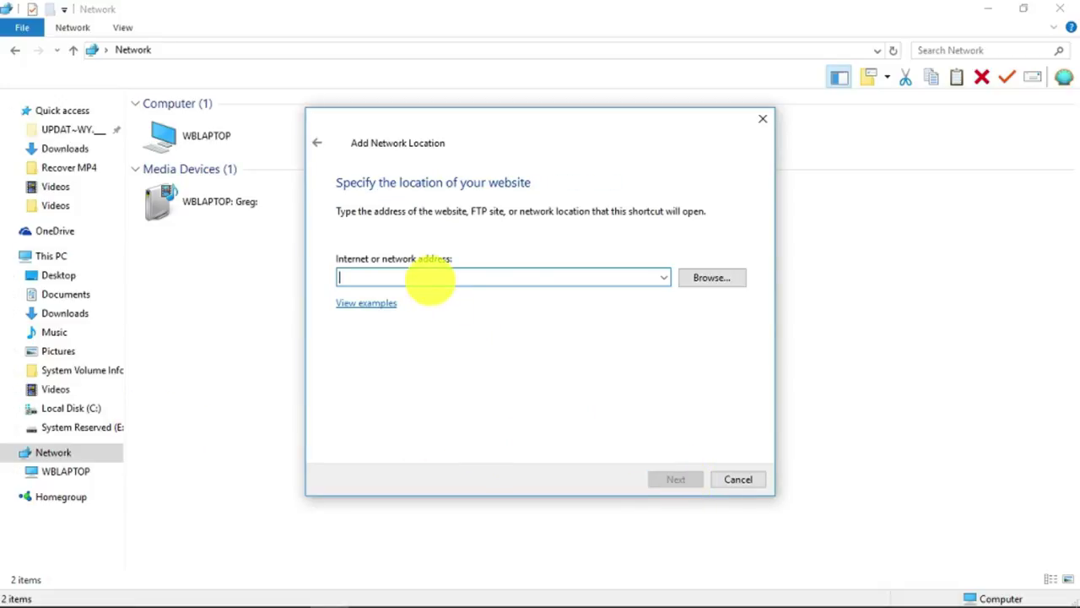
{"action": "type", "text": "\\\\"}
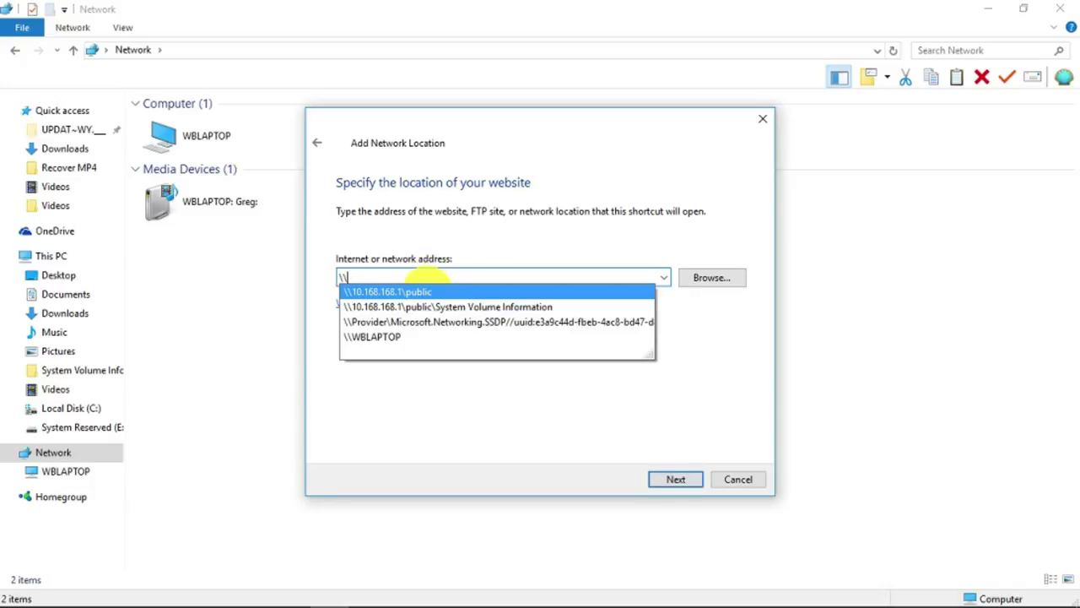
{"action": "left_click", "coordinate": [428, 292]}
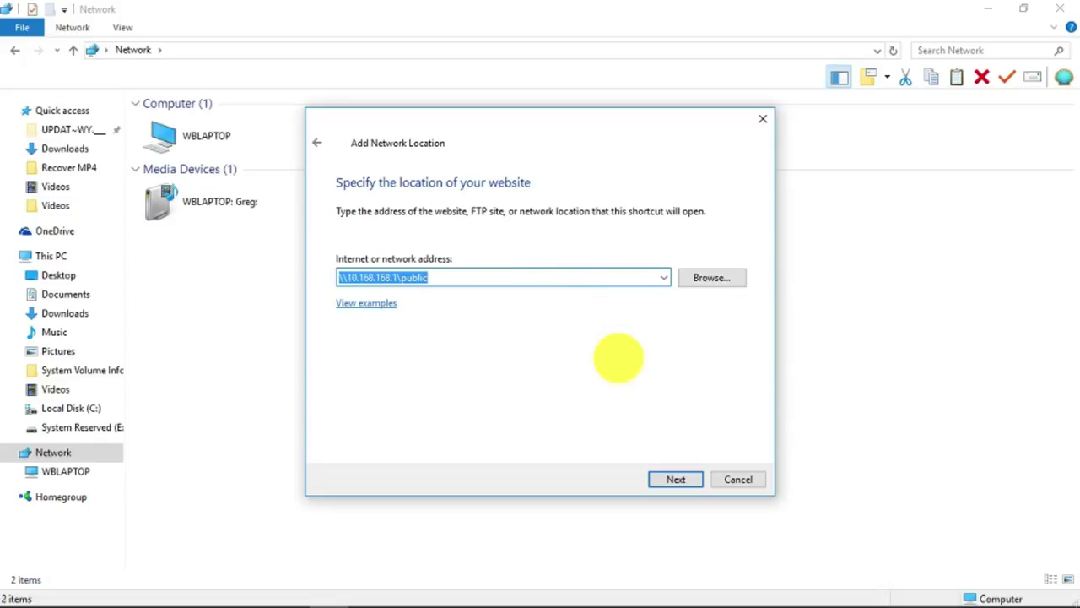
{"action": "left_click", "coordinate": [675, 478]}
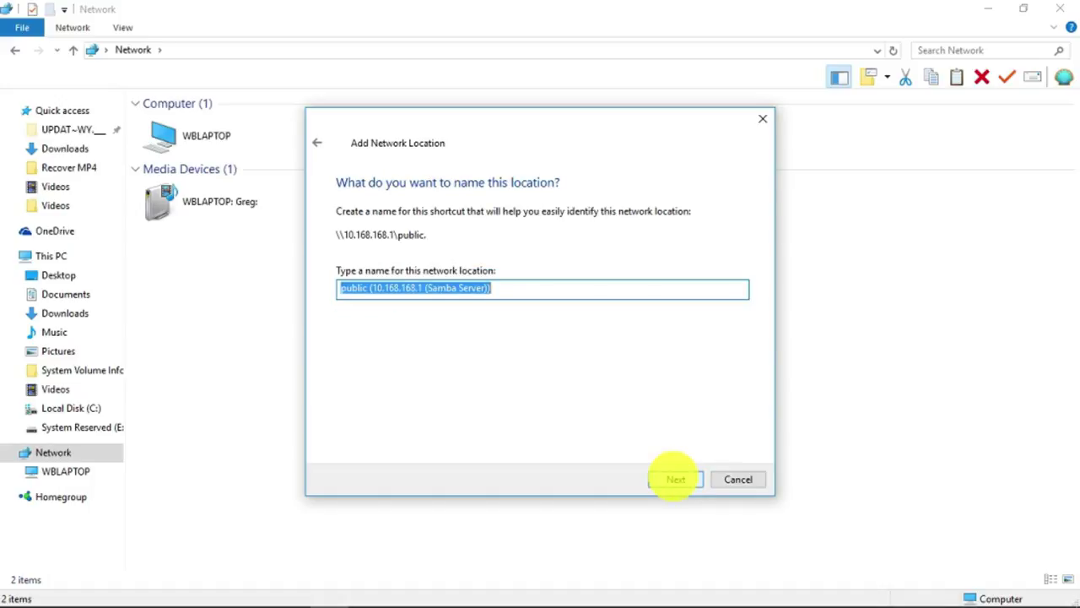
{"action": "left_click", "coordinate": [675, 479]}
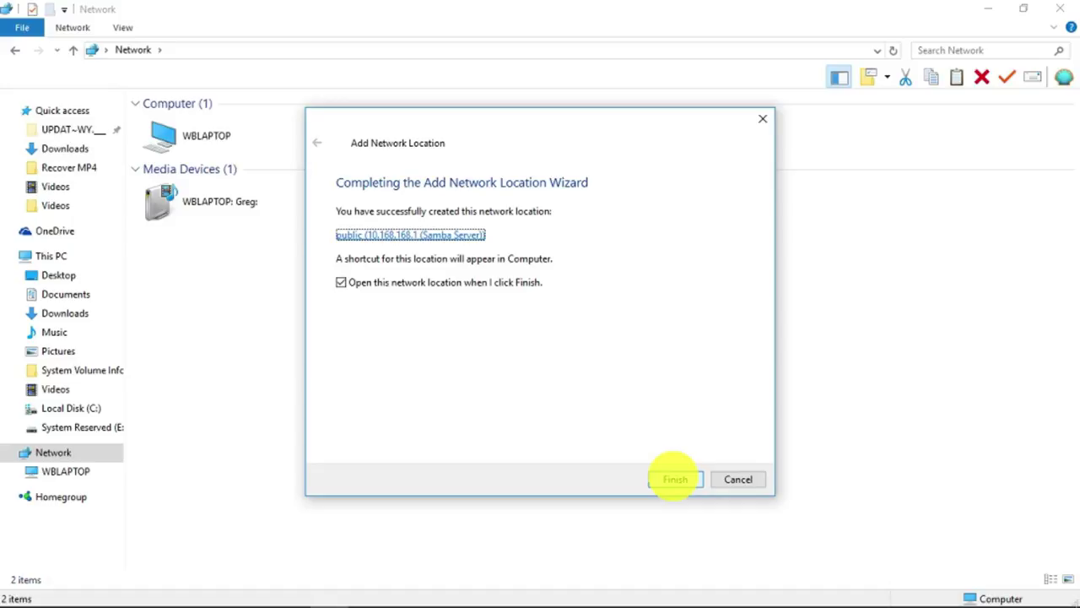
{"action": "left_click", "coordinate": [666, 477]}
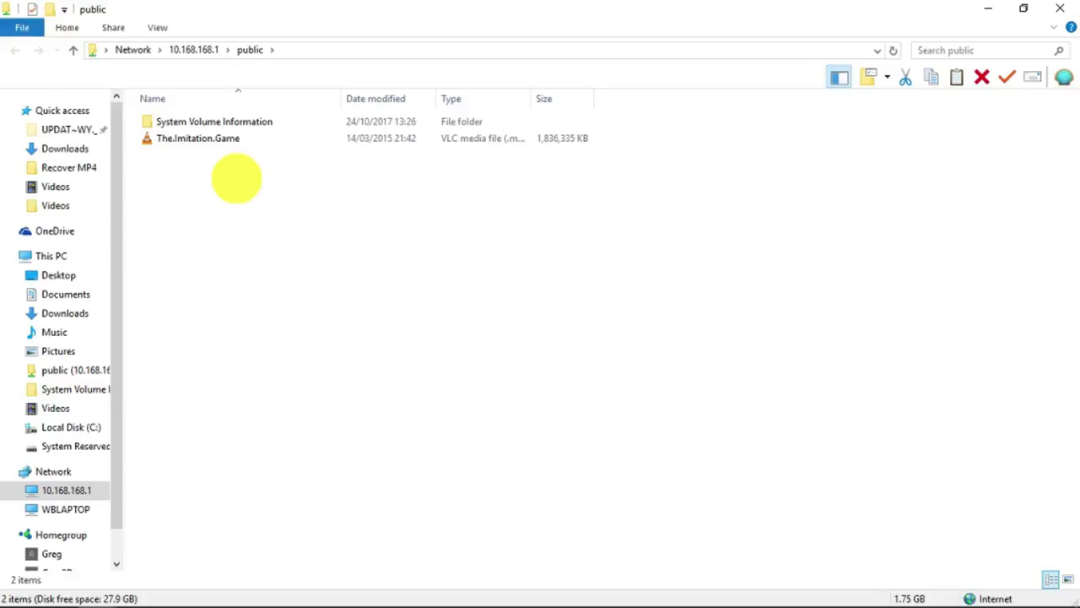
- Create a folder named .update on the public share, which appears as UPDAT~WY.__
{"action": "right_click", "coordinate": [236, 178]}
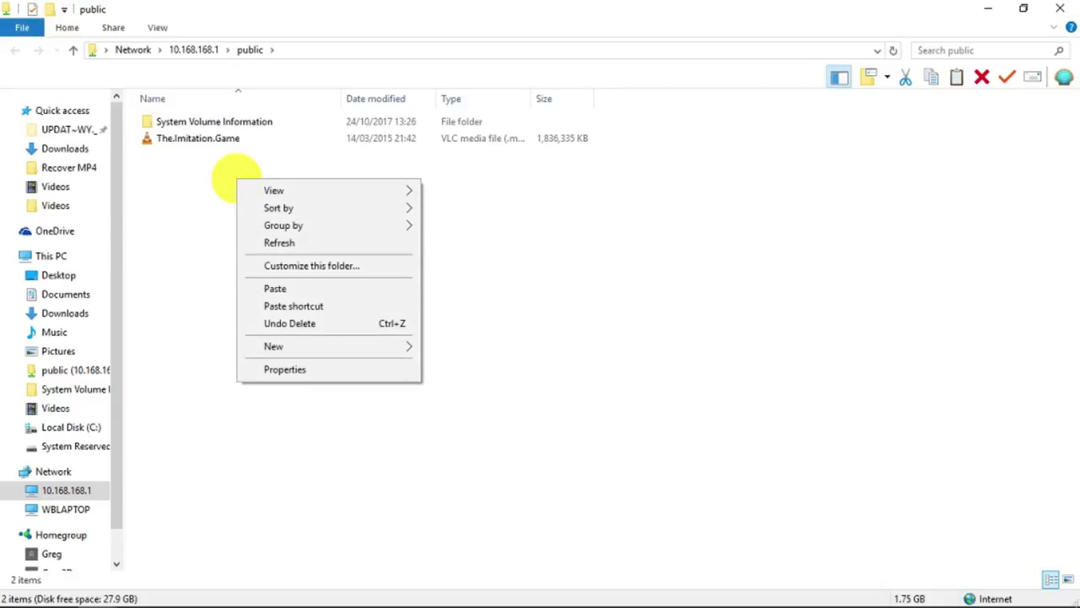
{"action": "mouse_move", "coordinate": [338, 345]}
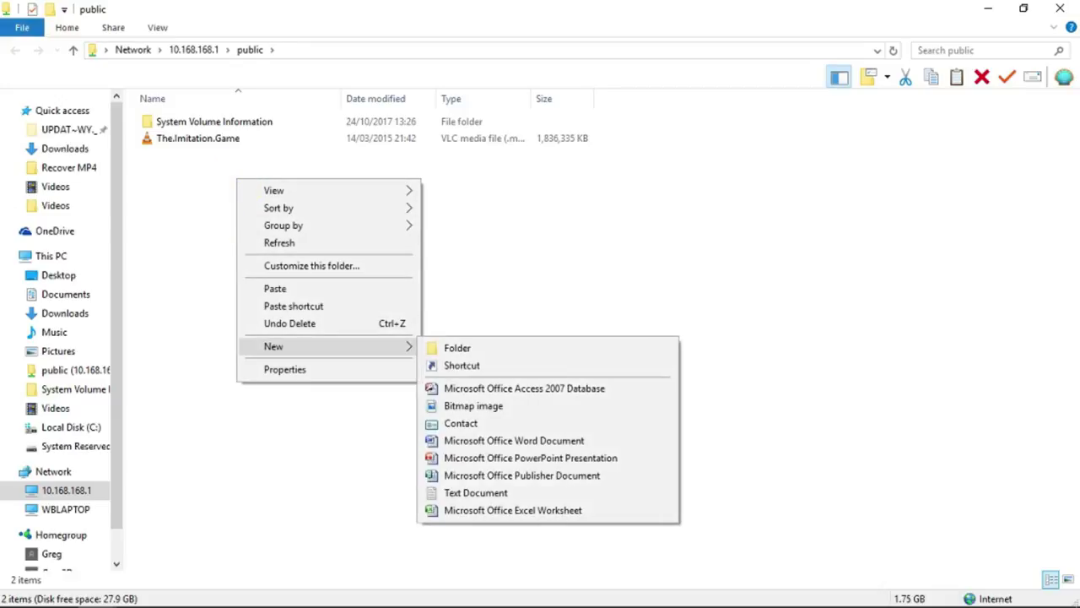
{"action": "left_click", "coordinate": [475, 347]}
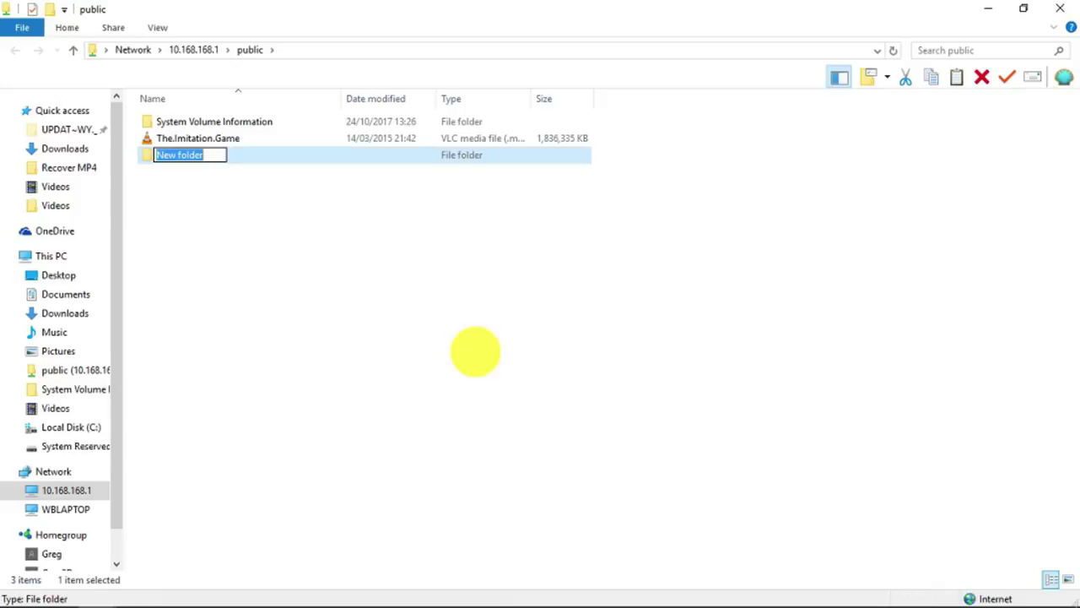
{"action": "type", "text": ".up"}
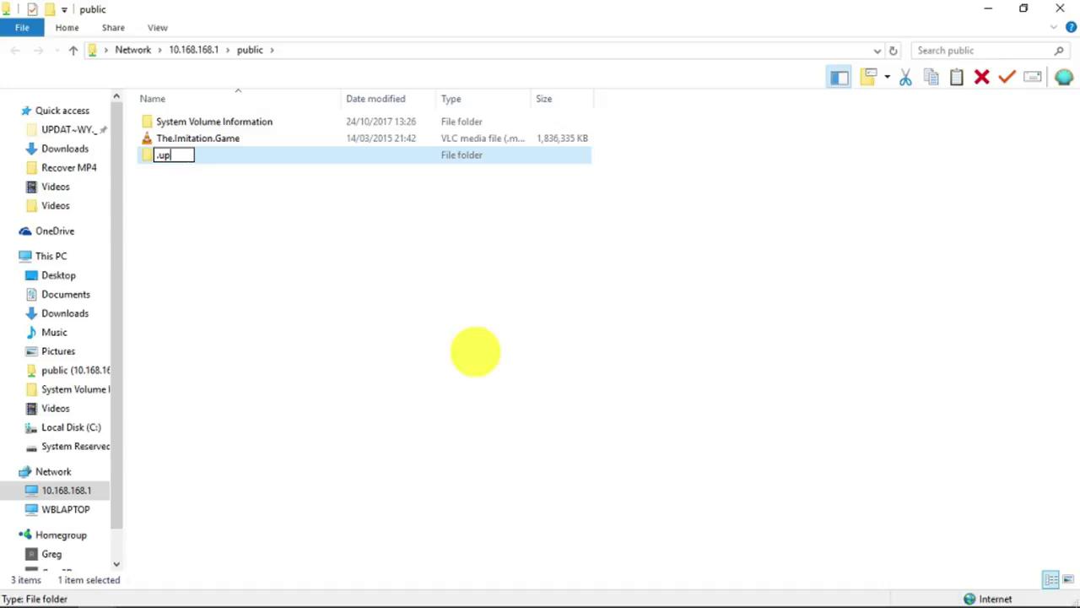
{"action": "type", "text": "date."}
{"action": "key", "text": "Escape"}
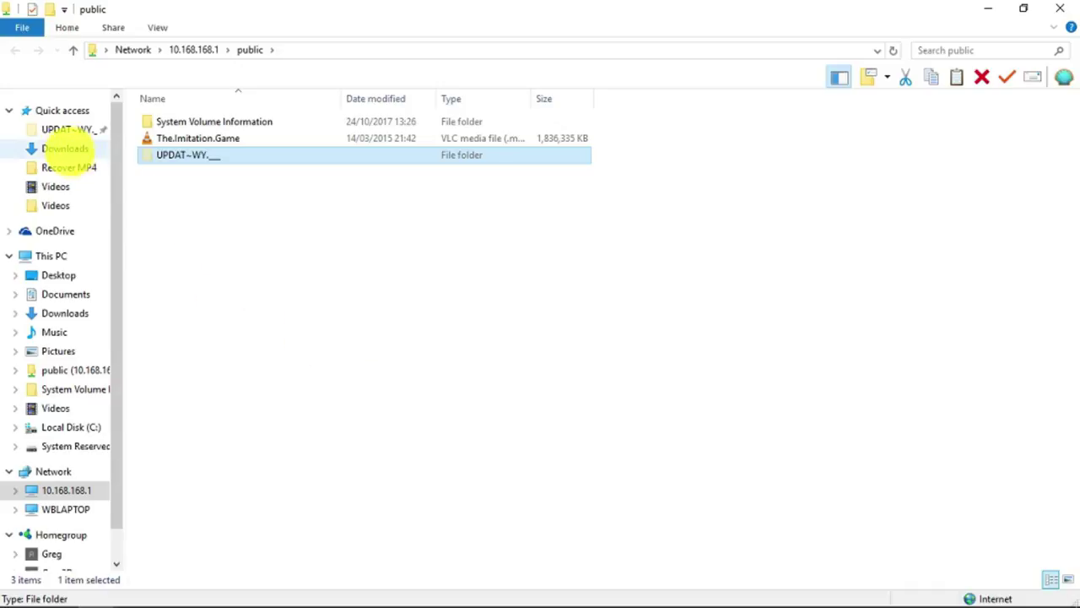
{"action": "left_click", "coordinate": [66, 148]}
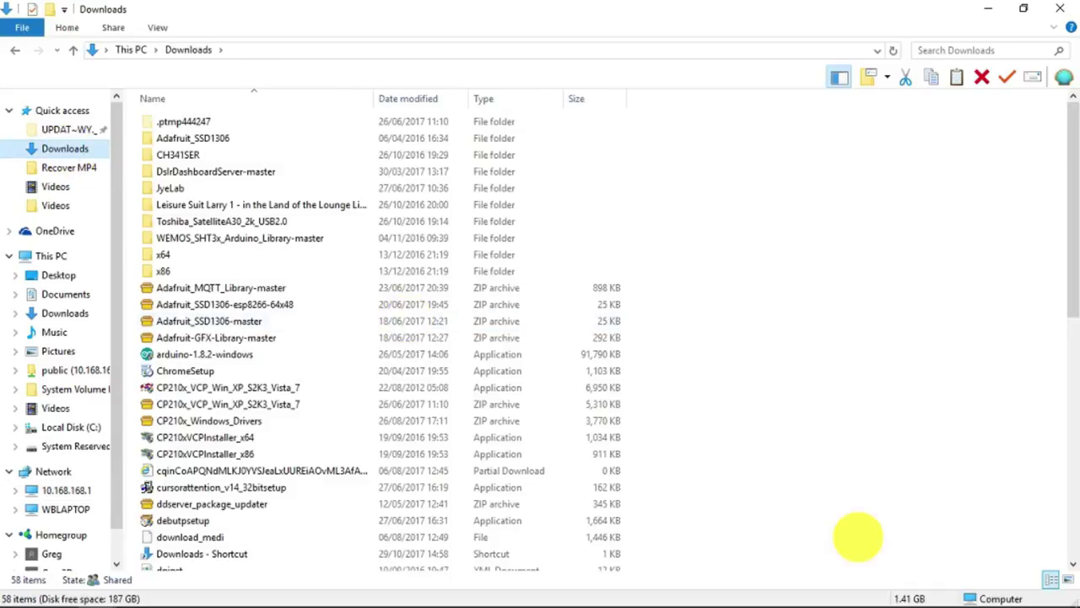
- Copy the SD100-openwrt.tar archive from the Downloads folder
{"action": "left_click", "coordinate": [1070, 530]}
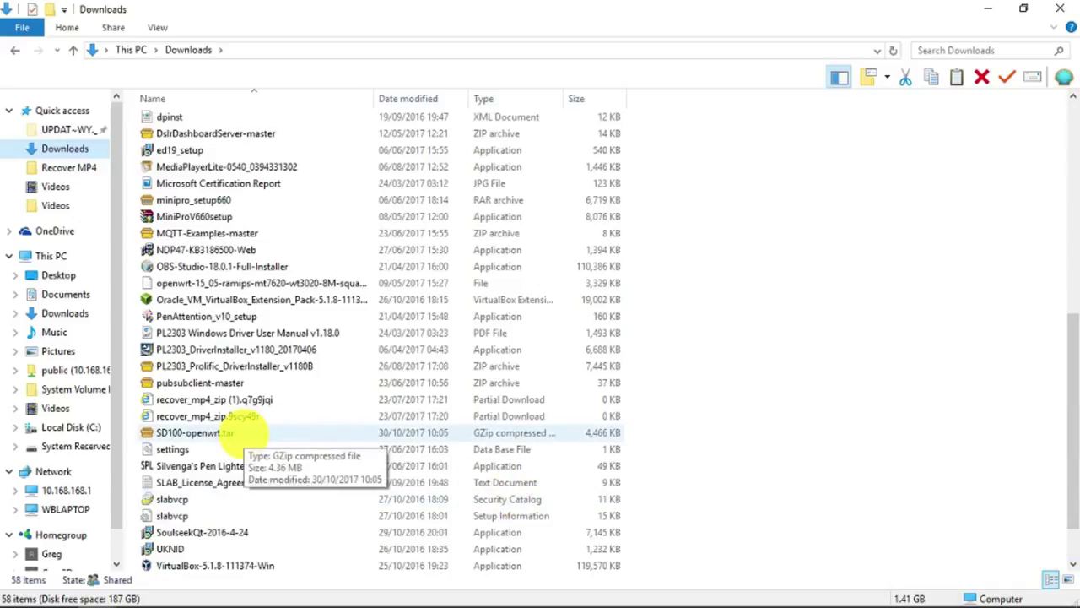
{"action": "left_click", "coordinate": [252, 432]}
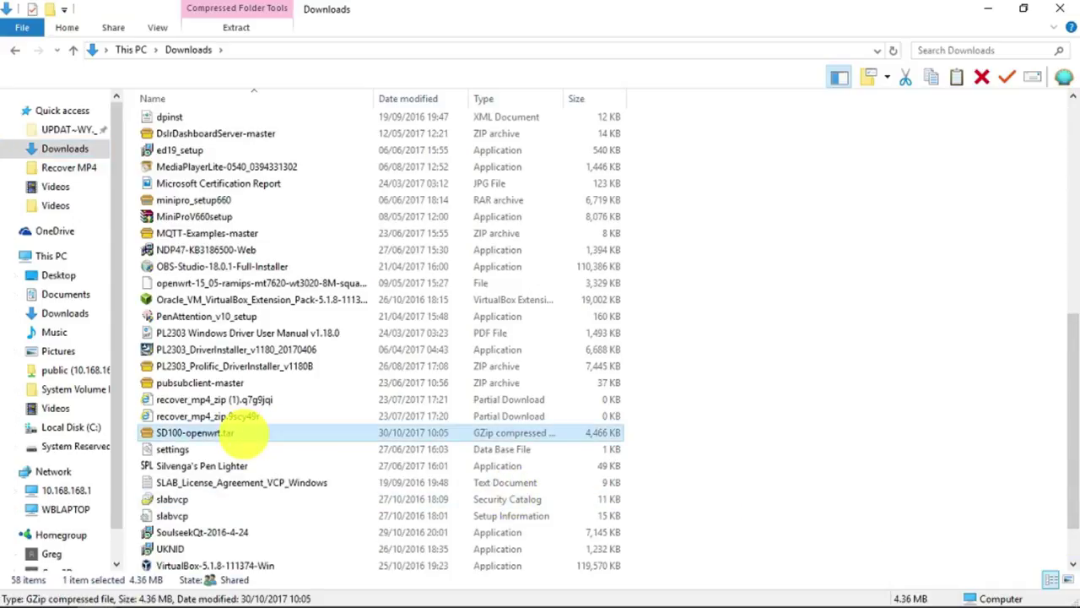
{"action": "right_click", "coordinate": [244, 434]}
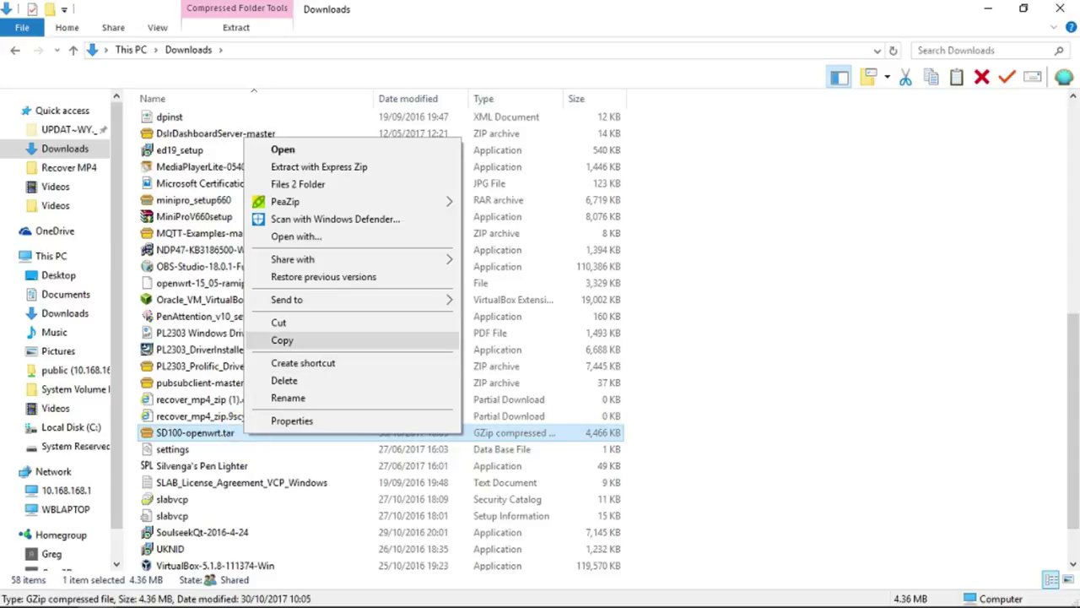
{"action": "left_click", "coordinate": [283, 340]}
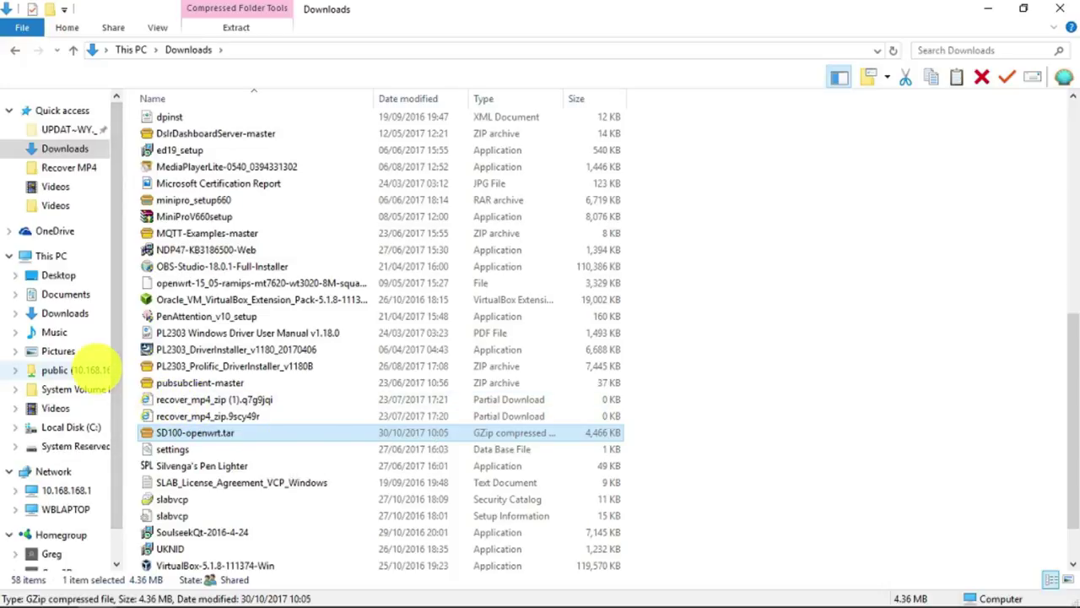
{"action": "left_click", "coordinate": [55, 369]}
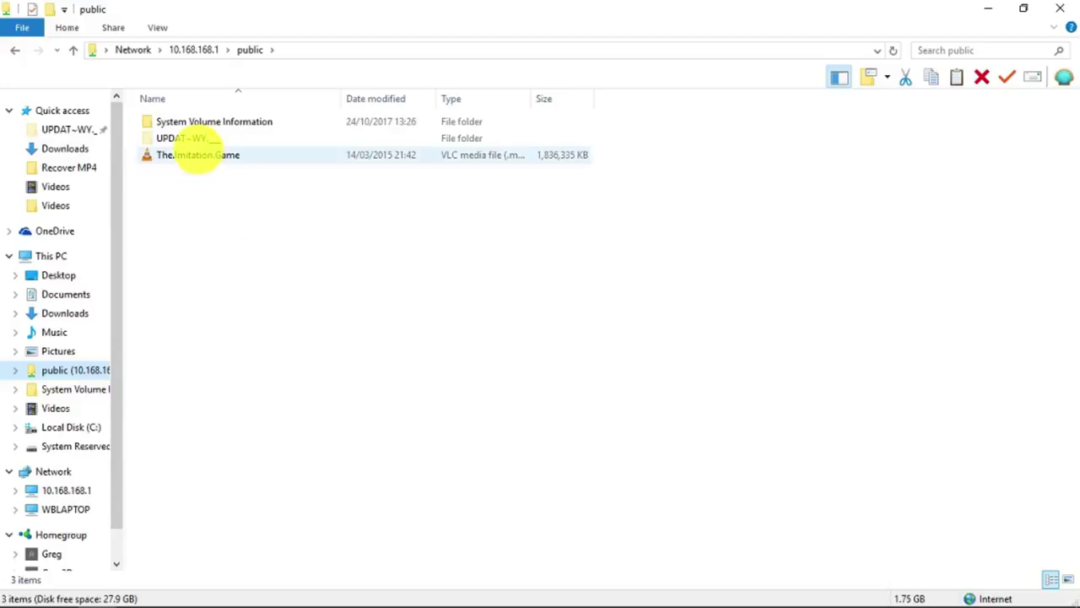
- Paste SD100-openwrt.tar into the UPDAT~WY.__ folder and switch back to the firmware wiki
{"action": "double_click", "coordinate": [194, 140]}
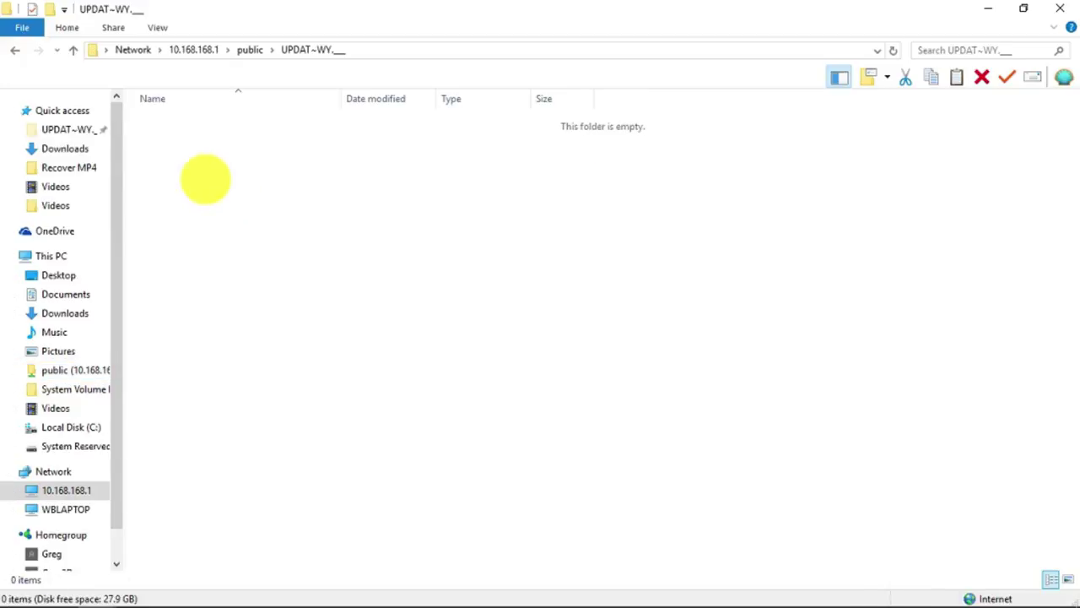
{"action": "right_click", "coordinate": [215, 191]}
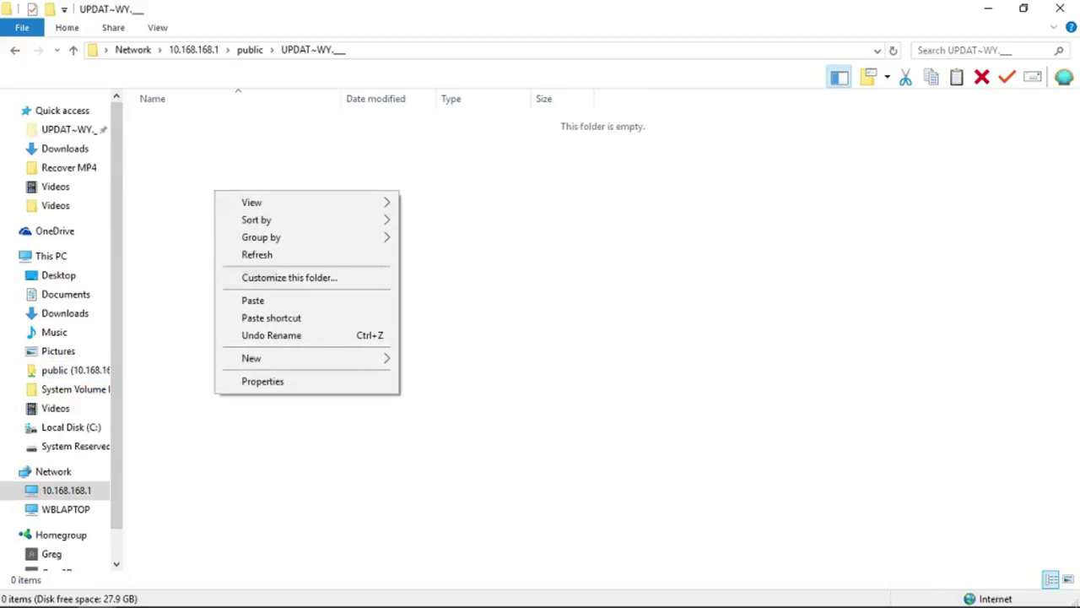
{"action": "left_click", "coordinate": [260, 299]}
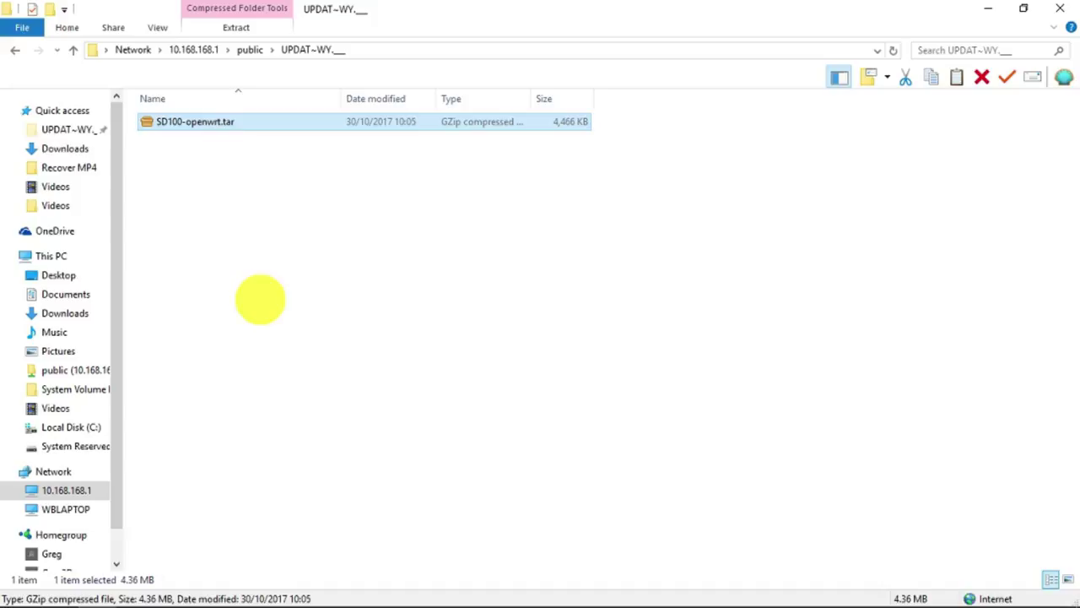
{"action": "key", "text": "alt+Tab"}
{"action": "key", "text": "alt+Tab"}
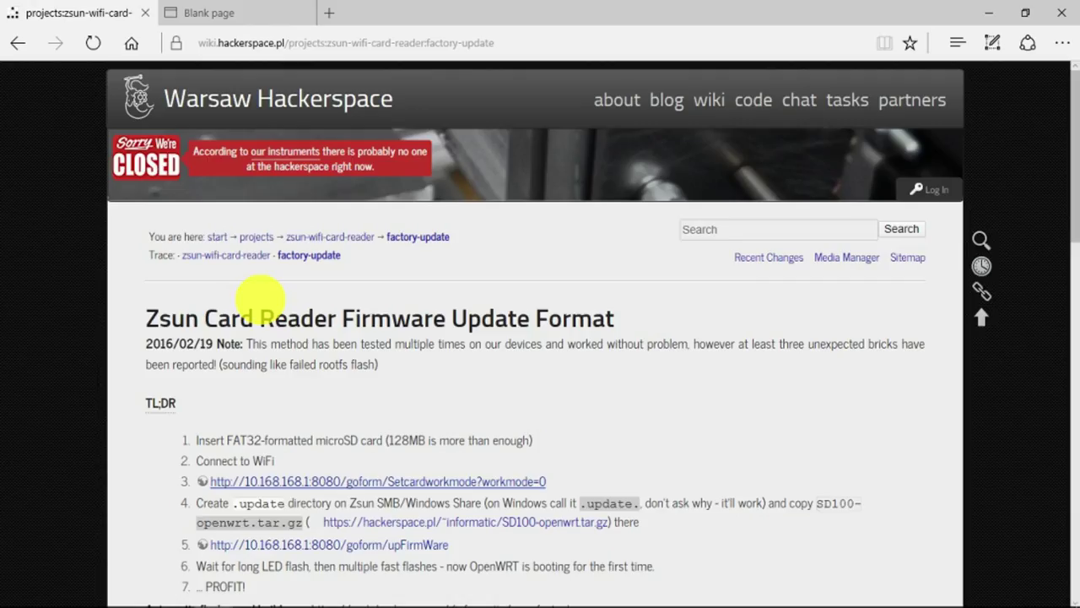
{"action": "left_click", "coordinate": [524, 481]}
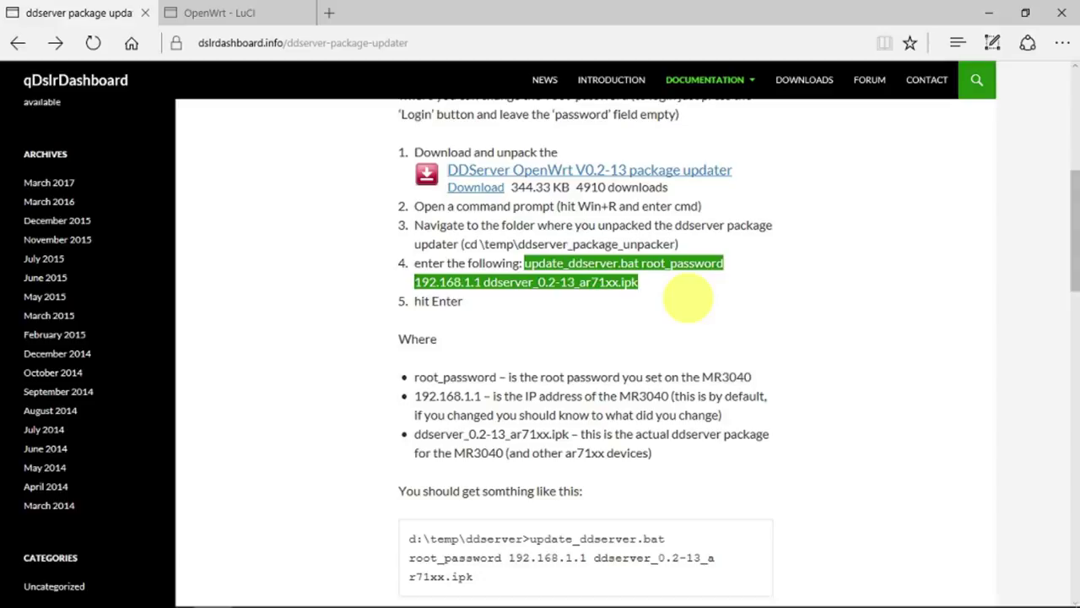
- Open a Command Prompt in the ddserver_package_updater folder from its context menu
{"action": "mouse_move", "coordinate": [253, 601]}
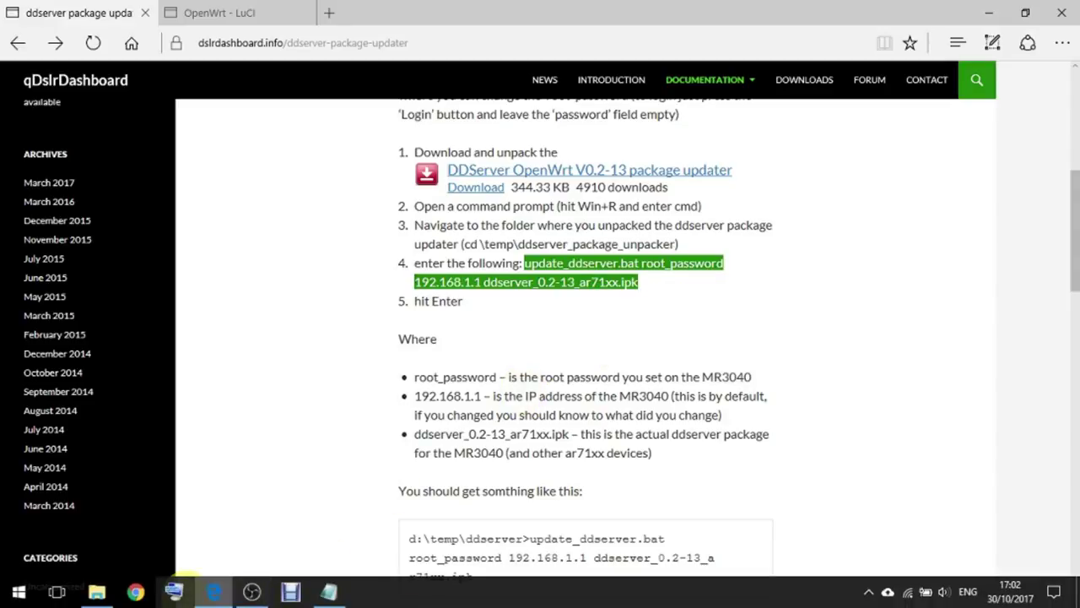
{"action": "left_click", "coordinate": [96, 591]}
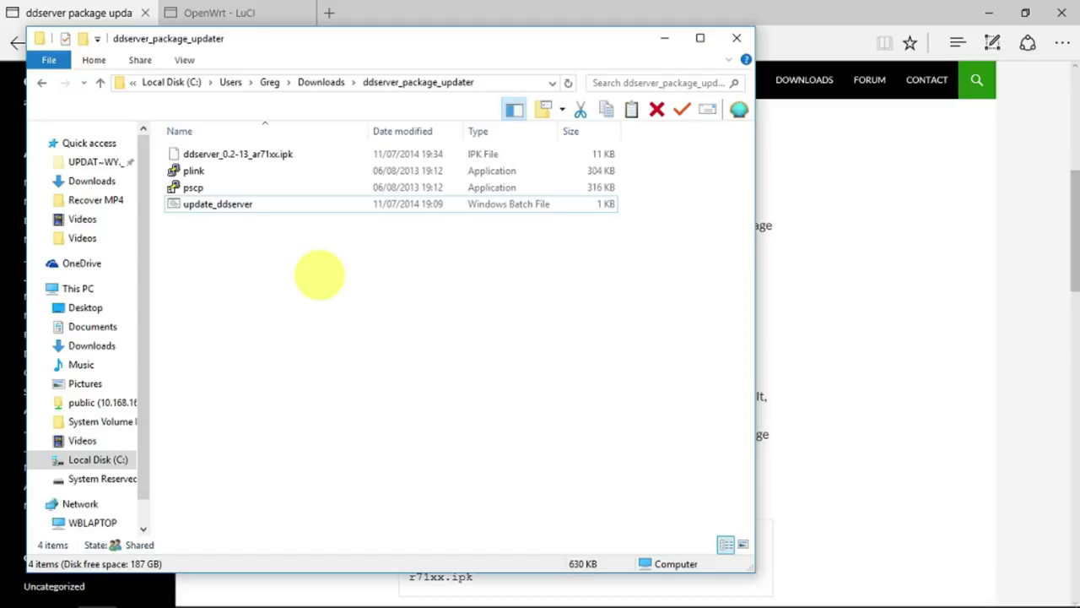
{"action": "right_click", "coordinate": [319, 273]}
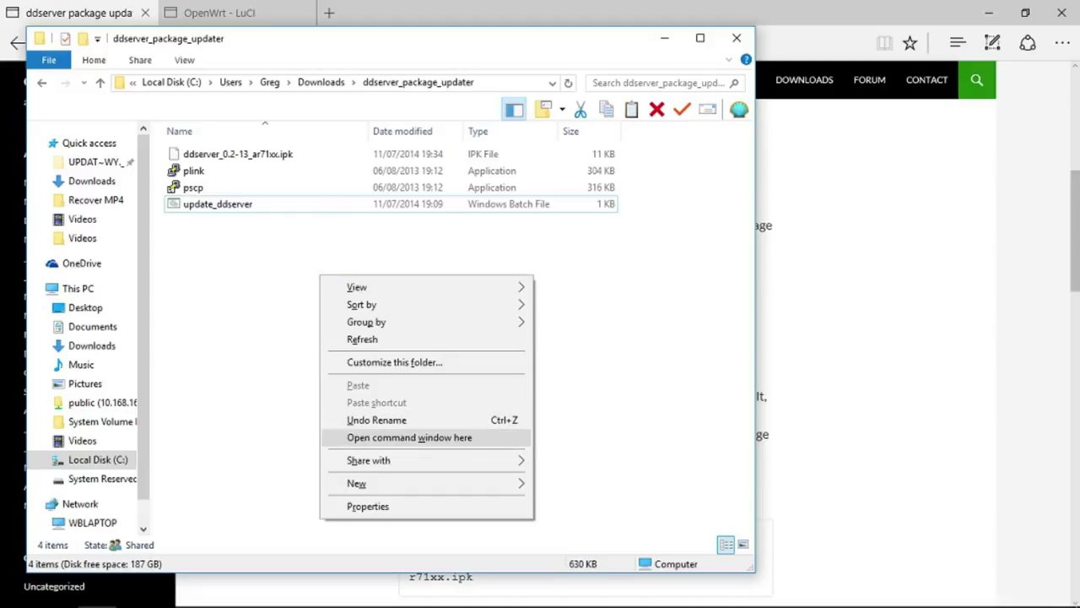
{"action": "left_click", "coordinate": [397, 437]}
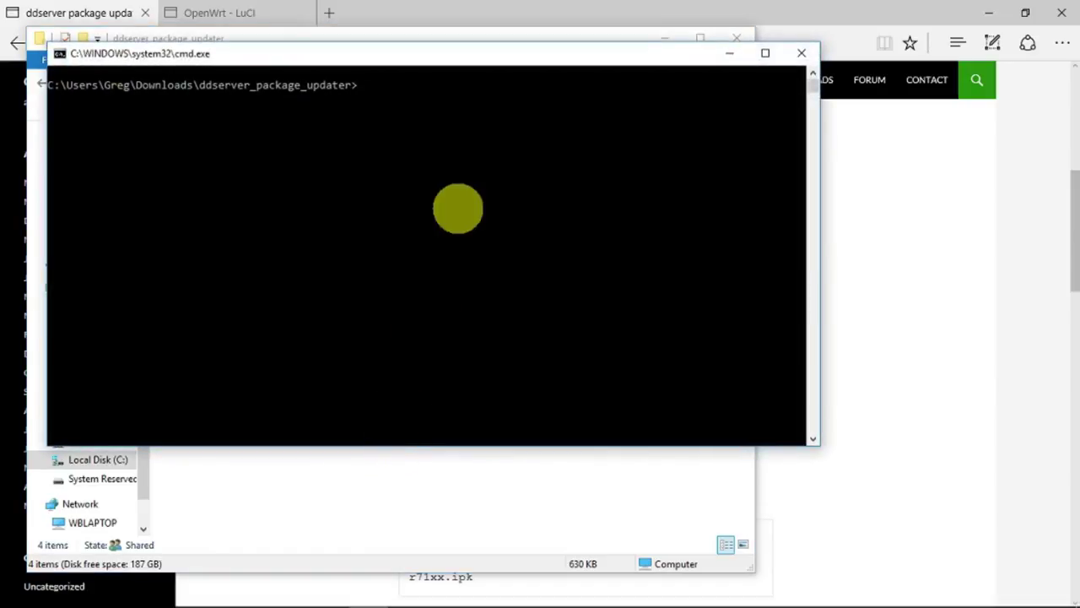
- Run update_ddserver.bat to upload ddserver_0.2-13_ar71xx.ipk to 192.168.1.1, accepting the router's host key
{"action": "left_click", "coordinate": [429, 72]}
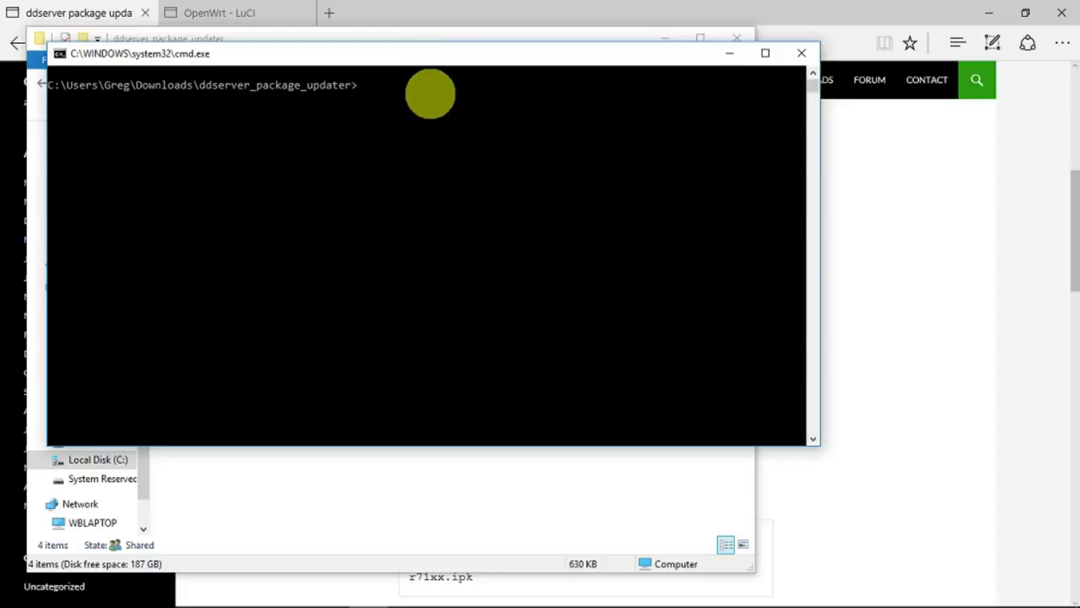
{"action": "key", "text": "ctrl+v"}
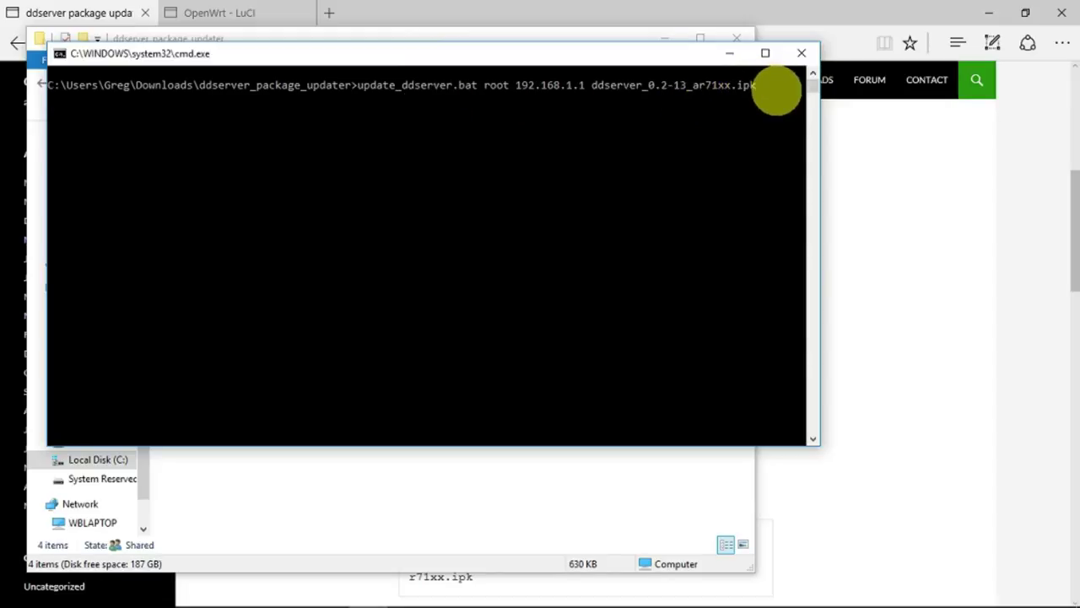
{"action": "key", "text": "Return"}
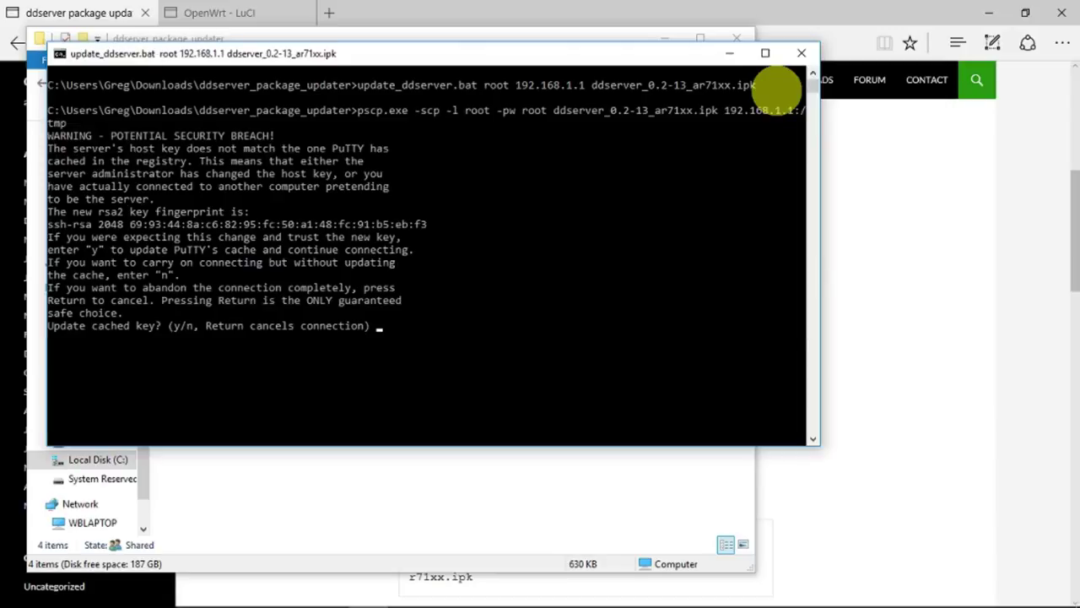
{"action": "type", "text": "y"}
{"action": "key", "text": "Return"}
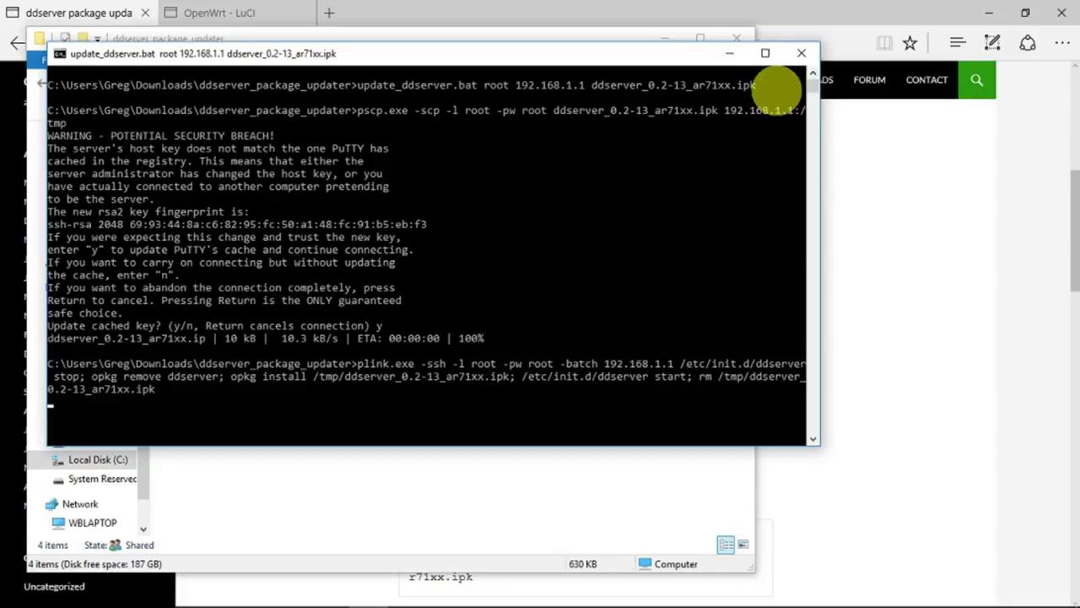